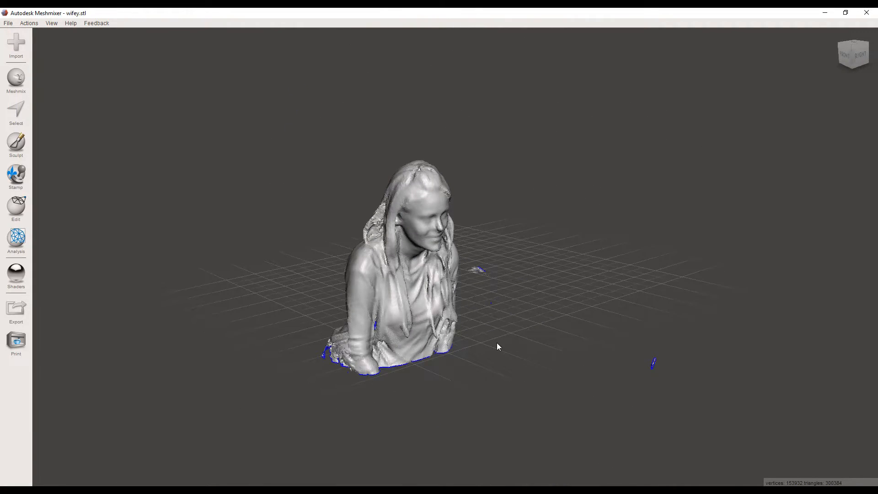
- Rotate the scanned bust about -16° around X with Transform so the leaning torso stands more upright
scroll(497, 347, "up", 2)
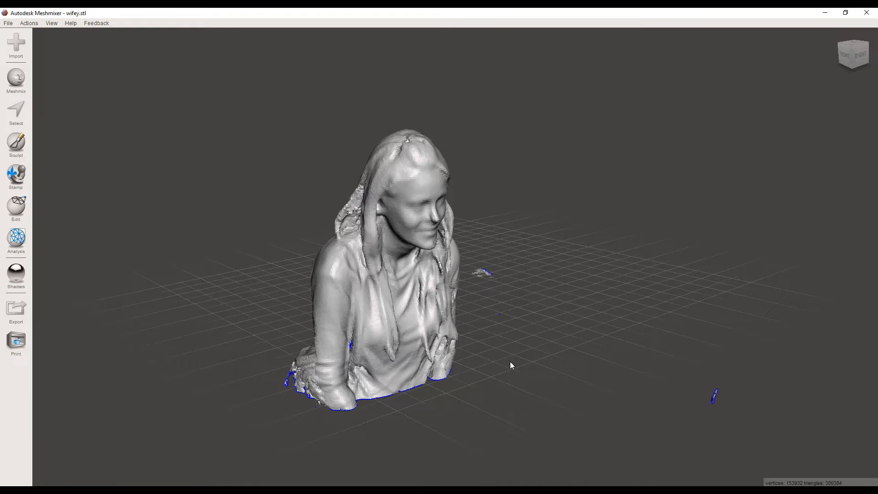
mouse_move(525, 391)
right_mouse_down()
mouse_move(551, 356)
mouse_move(581, 351)
mouse_move(594, 359)
mouse_move(536, 366)
mouse_move(516, 396)
right_mouse_up()
scroll(512, 398, "up", 3)
right_click_drag(511, 396, 596, 392)
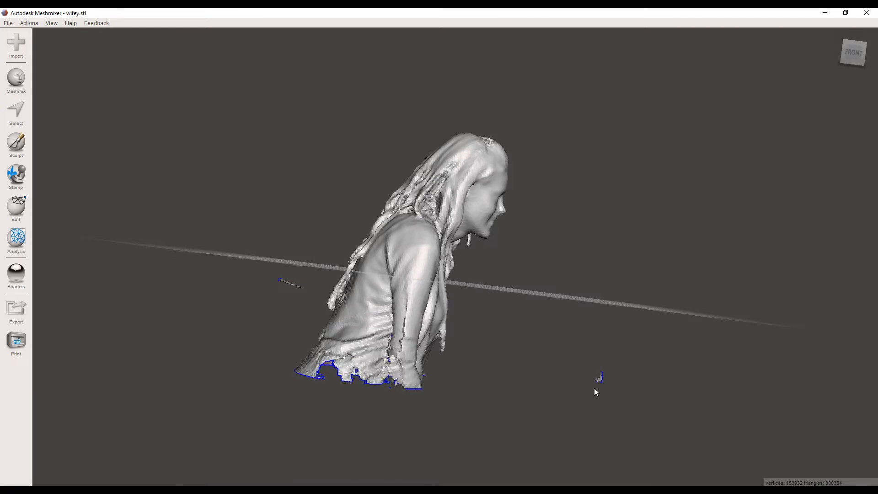
left_click(16, 207)
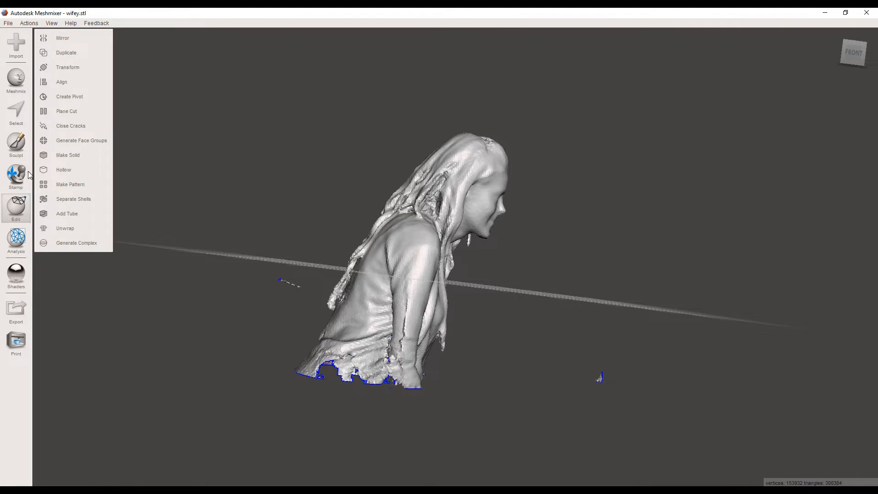
left_click(79, 79)
left_click_drag(483, 241, 487, 281)
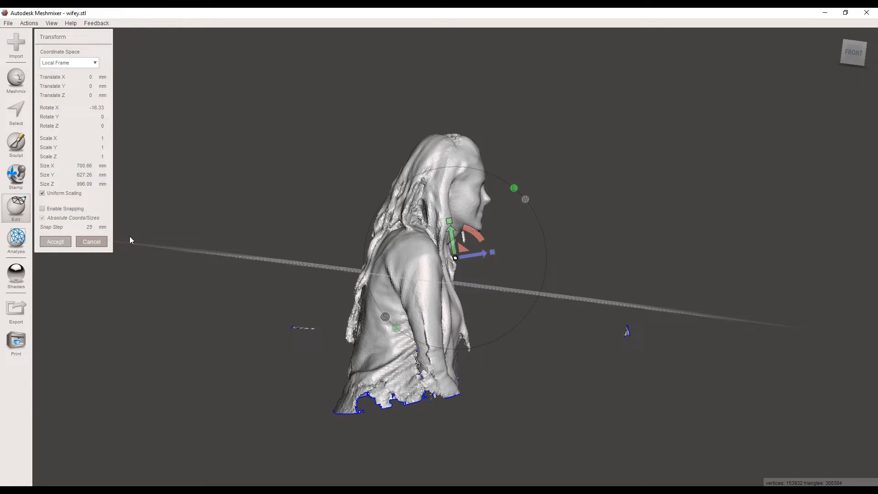
- Lasso the small stray fragment floating in front of the figure and discard it
right_click_drag(289, 252, 548, 339)
scroll(595, 311, "up", 5)
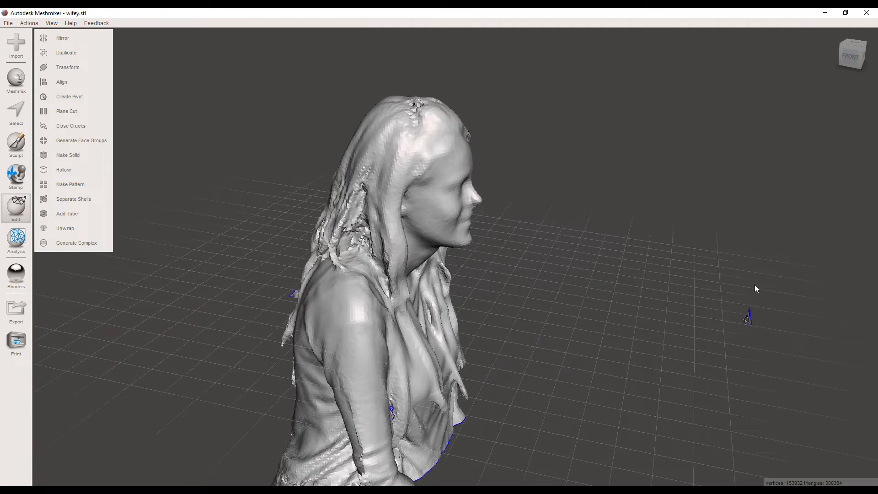
key("s")
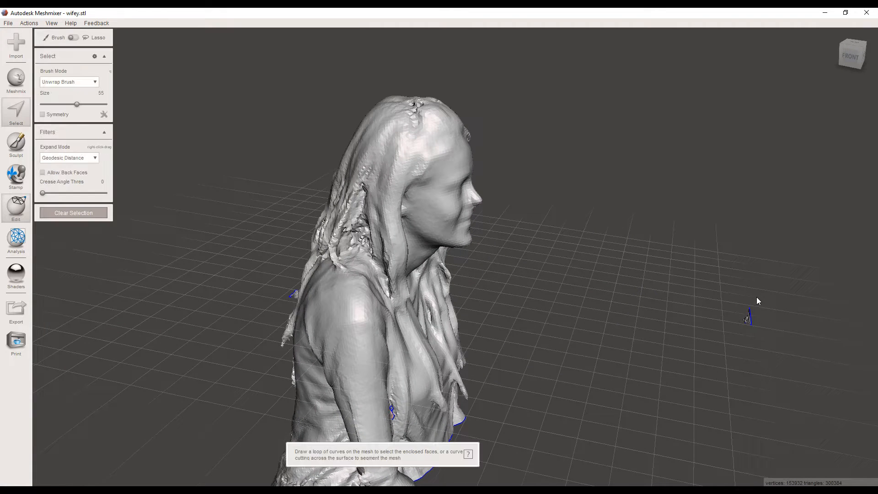
left_click_drag(758, 295, 738, 291)
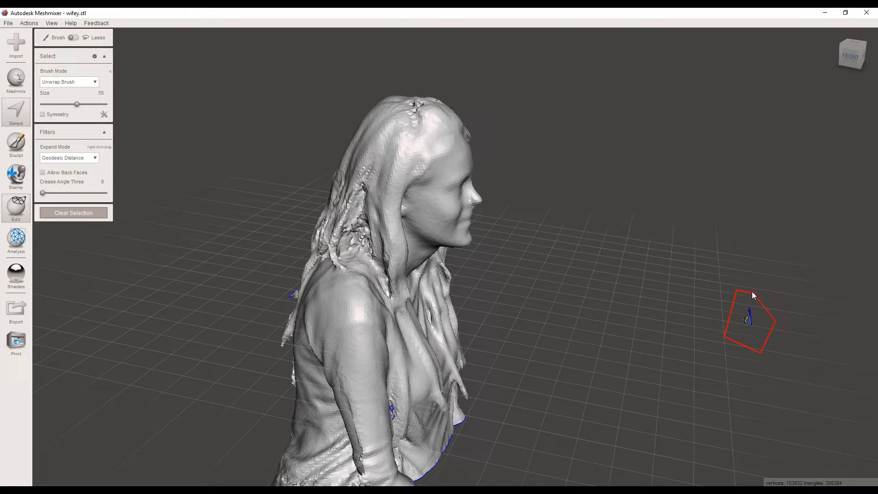
left_click_drag(754, 295, 758, 304)
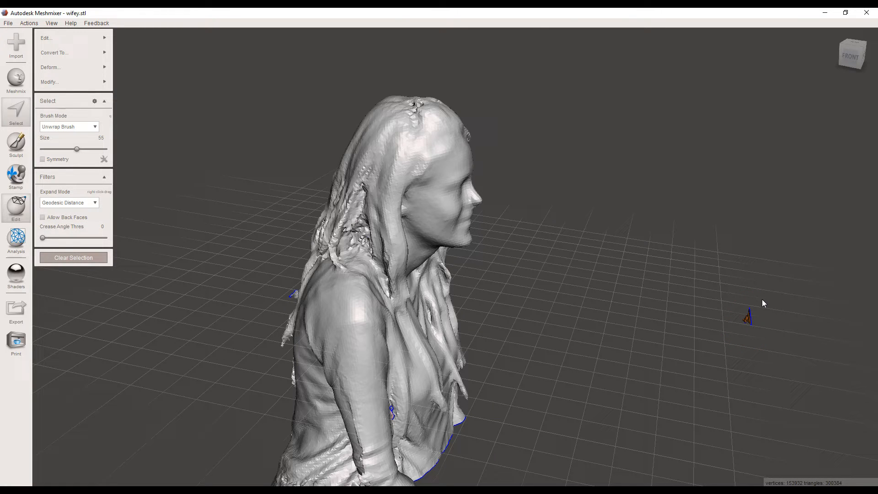
key("x")
scroll(544, 352, "down", 8)
scroll(510, 346, "up", 2)
middle_click_drag(509, 346, 553, 340)
left_click(96, 217)
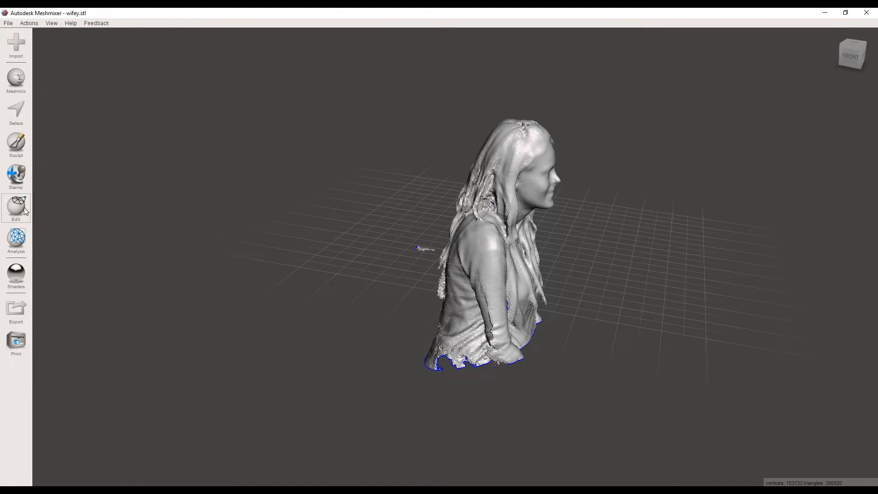
- Plane-cut the figure across the upper chest just below the shoulders, discarding the lower half
right_click_drag(274, 323, 182, 291)
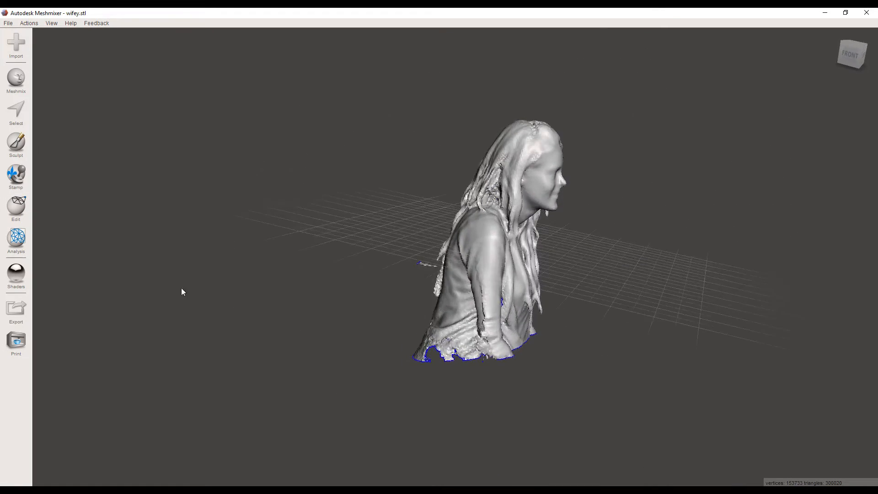
left_click(19, 211)
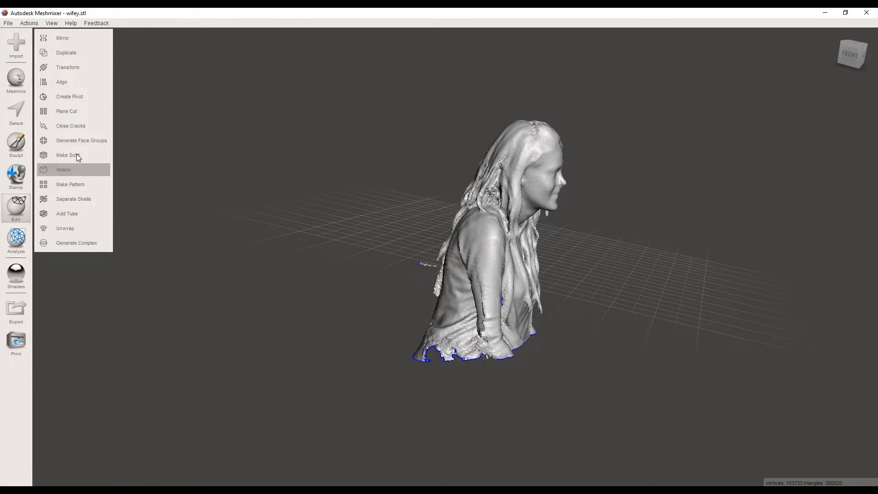
left_click_drag(482, 209, 482, 225)
right_click_drag(657, 317, 294, 206)
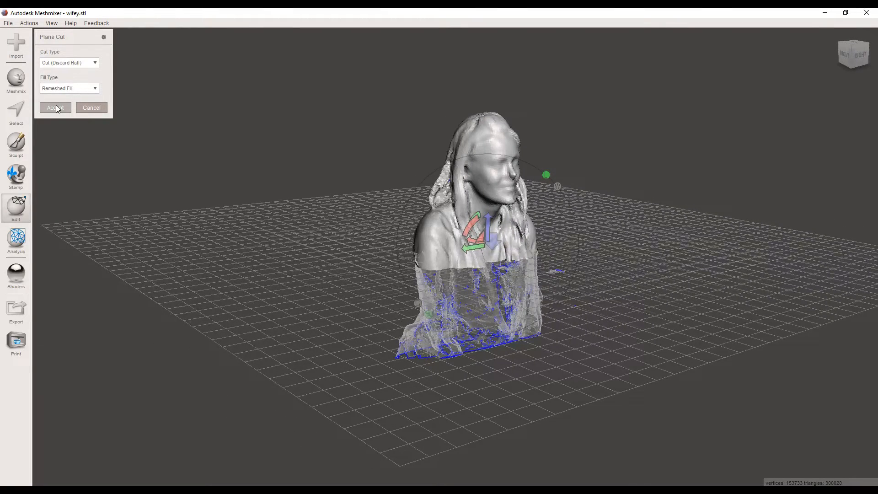
key("Return")
- Separate the trimmed bust mesh into its individual shells
middle_click_drag(401, 225, 415, 287)
scroll(416, 286, "up", 4)
right_click_drag(416, 287, 317, 267)
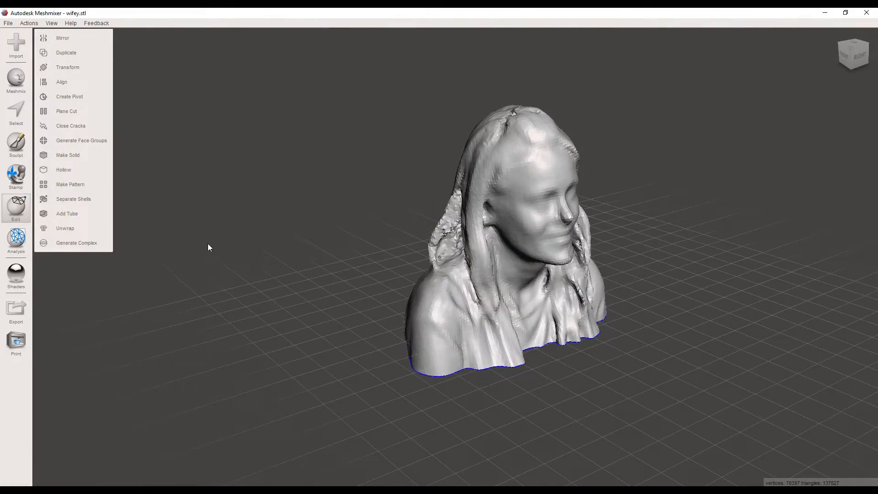
left_click(90, 199)
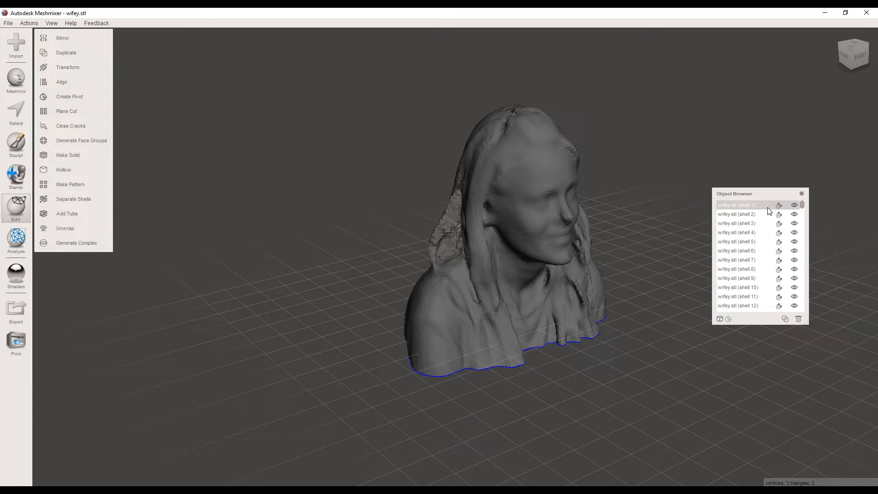
- Look through the shell list and toggle shell 1's visibility to check which geometry it contains
mouse_move(804, 205)
left_mouse_down()
mouse_move(810, 314)
mouse_move(812, 199)
left_mouse_up()
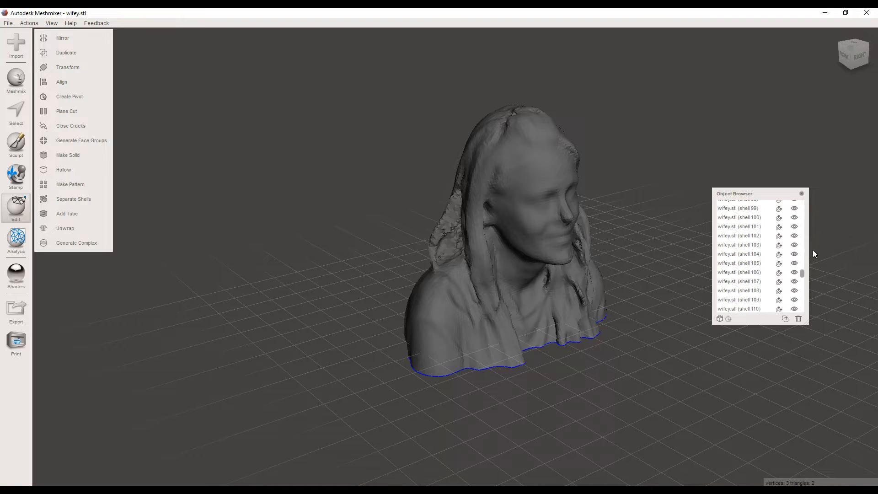
left_click(751, 207)
left_click(796, 204)
left_click(795, 204)
left_click(796, 205)
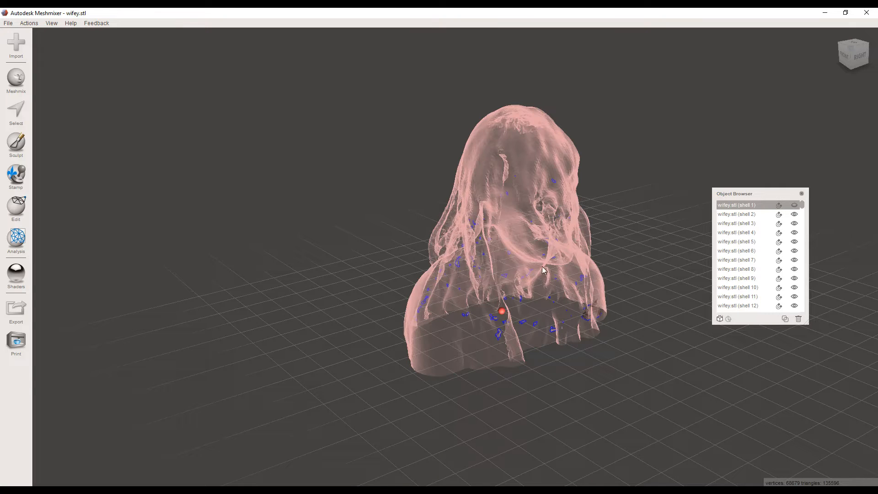
left_click(795, 207)
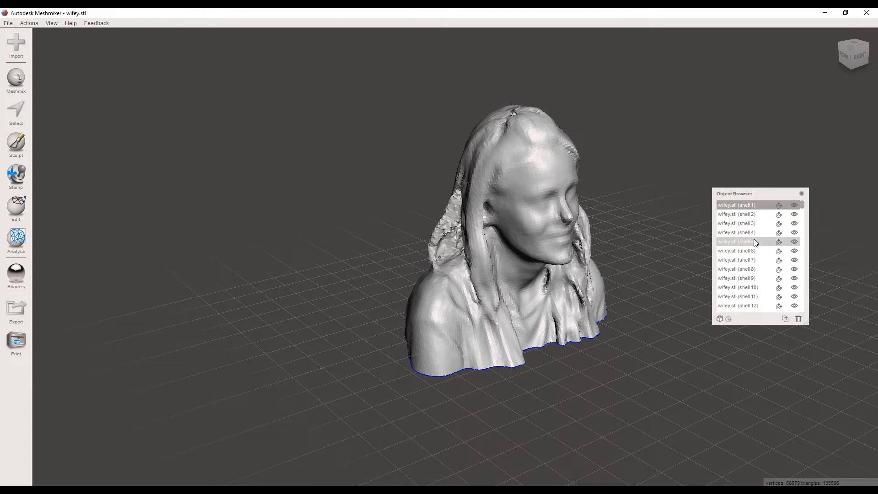
- Delete all the loose shells from shell 2 through shell 158, keeping only shell 1
left_click(750, 215)
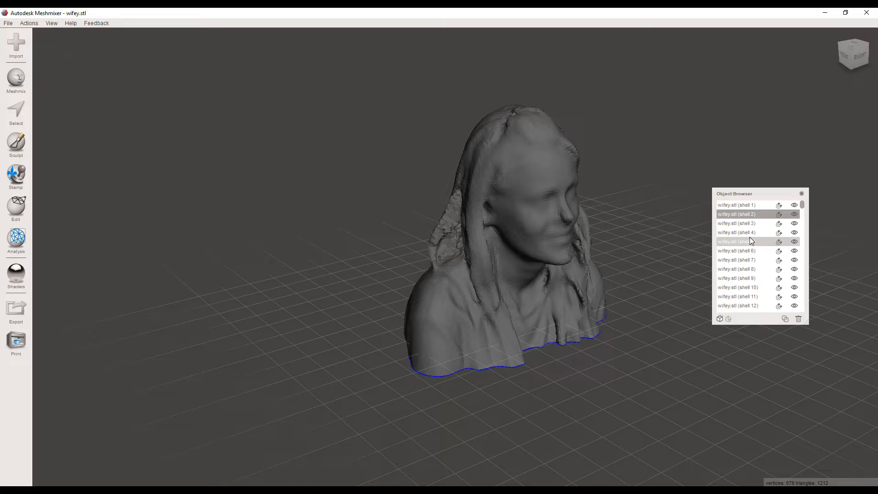
scroll(750, 237, "down", 2)
left_click_drag(803, 206, 804, 308)
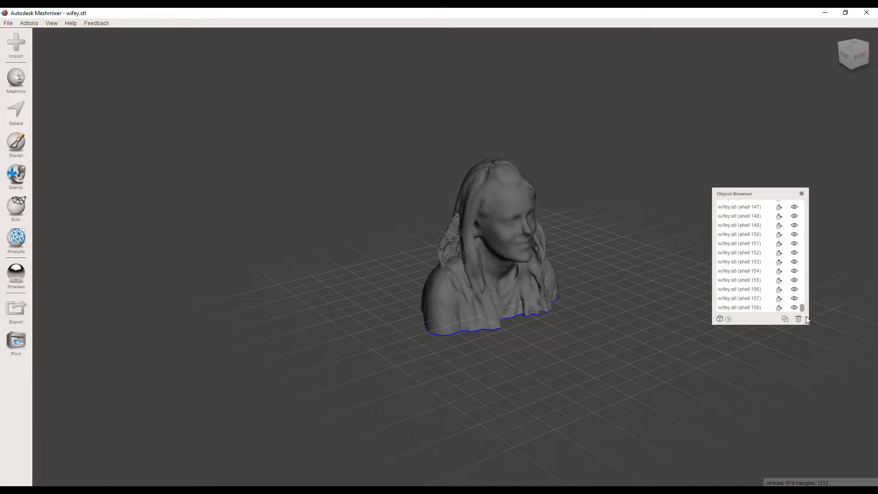
left_click(757, 308, "shift")
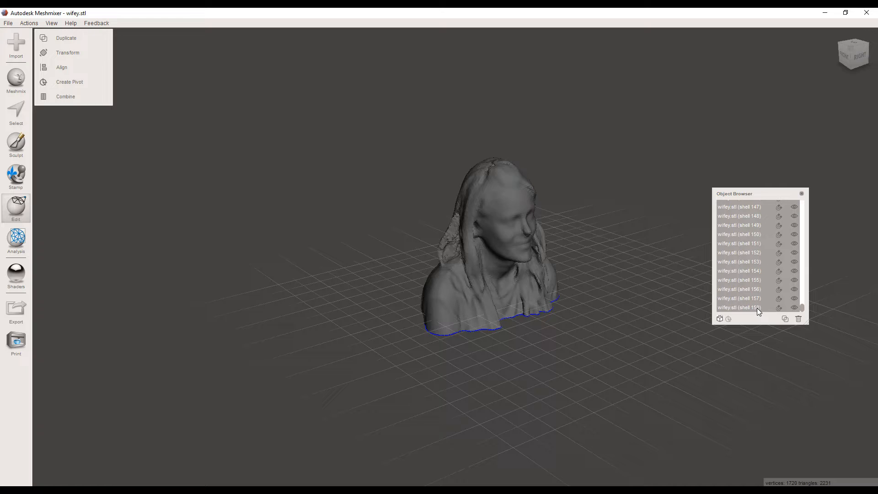
left_click(799, 319)
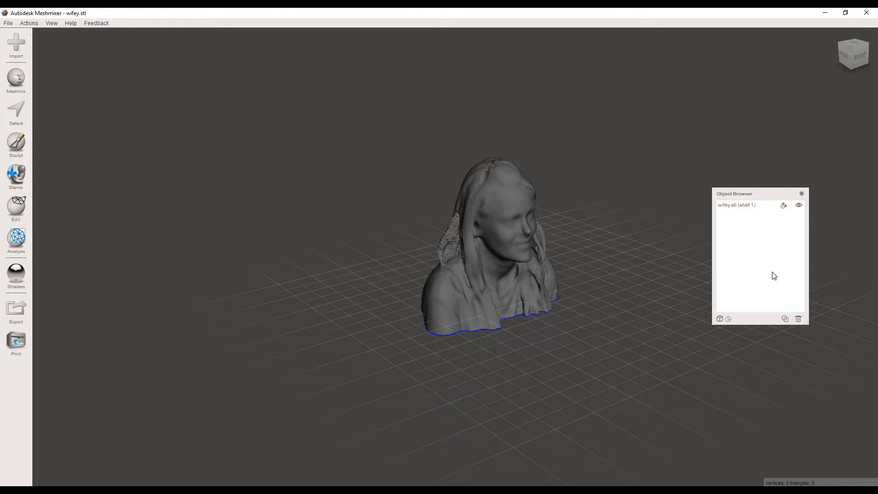
- Make shell 1 the active object and hide the grid
left_click(741, 206)
right_click_drag(613, 261, 413, 264)
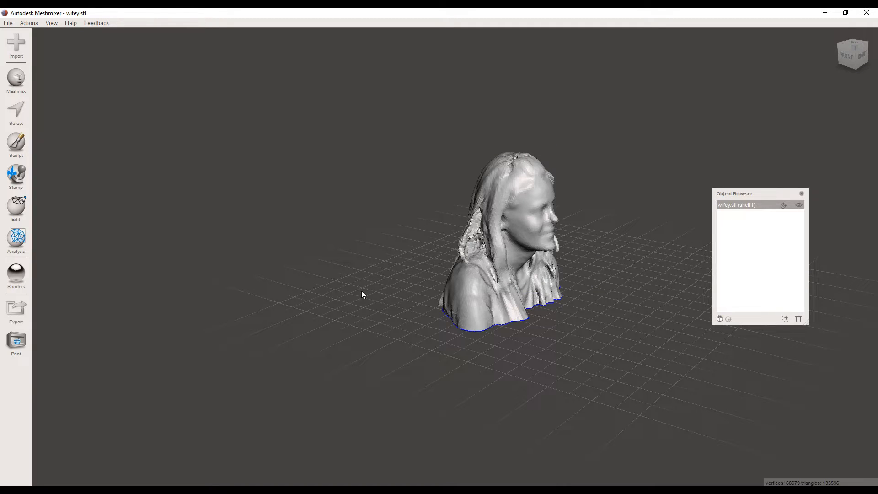
left_click(51, 23)
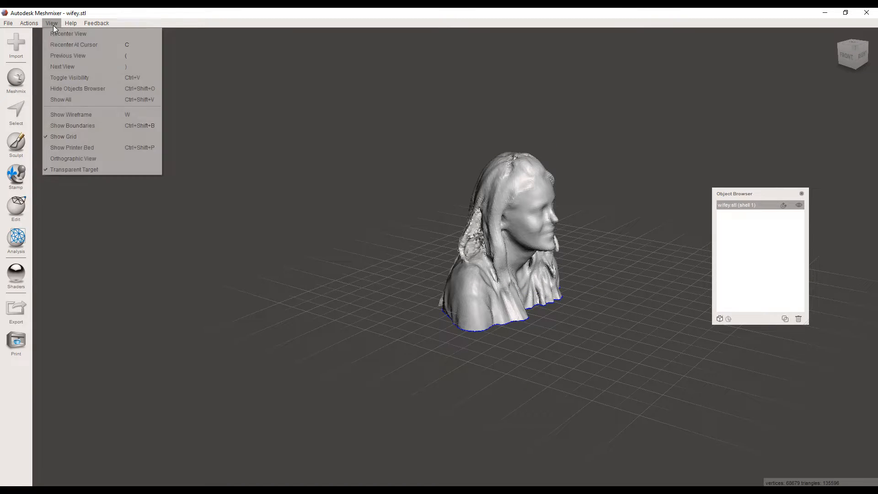
left_click(105, 138)
- Select the rim of the hole under the chin with a size 23 brush and close it with Erase & Fill using Smooth MVC
scroll(352, 250, "up", 6)
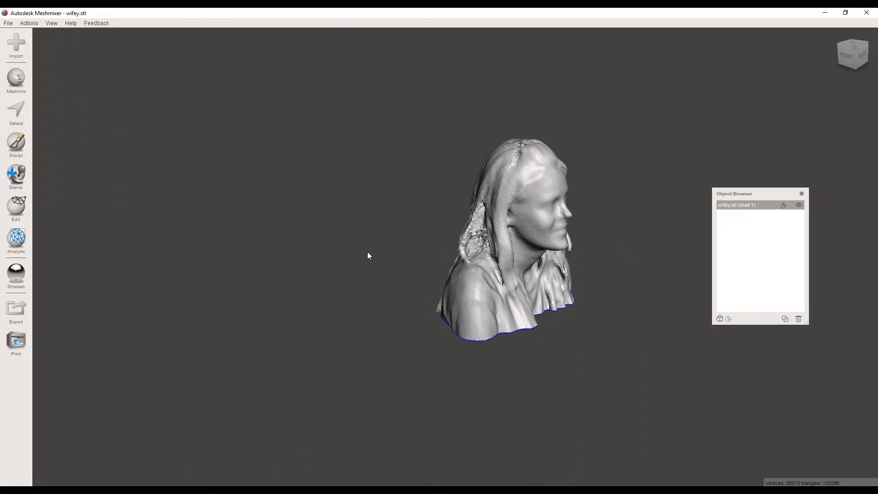
middle_click_drag(416, 253, 367, 252)
scroll(515, 245, "up", 3)
scroll(575, 238, "down", 5)
right_click_drag(588, 259, 447, 144)
scroll(424, 147, "up", 2)
middle_click_drag(396, 136, 434, 167)
scroll(419, 133, "up", 1)
middle_click_drag(420, 137, 442, 191)
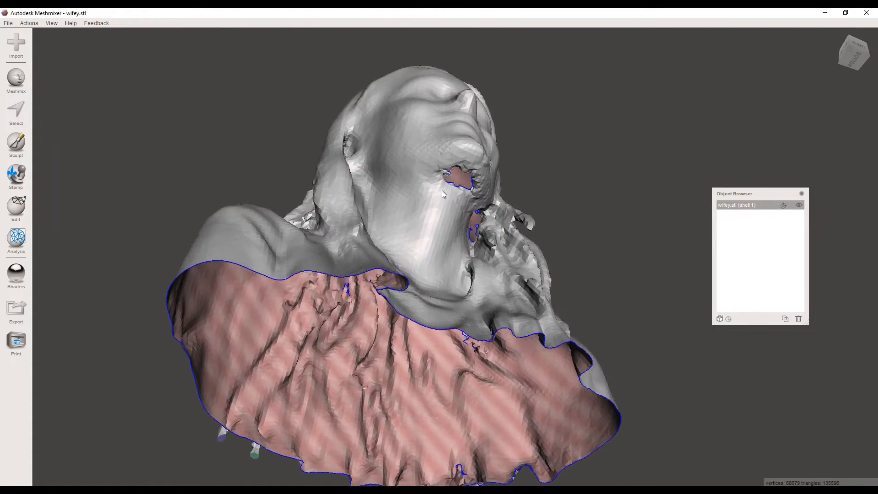
scroll(446, 189, "up", 3)
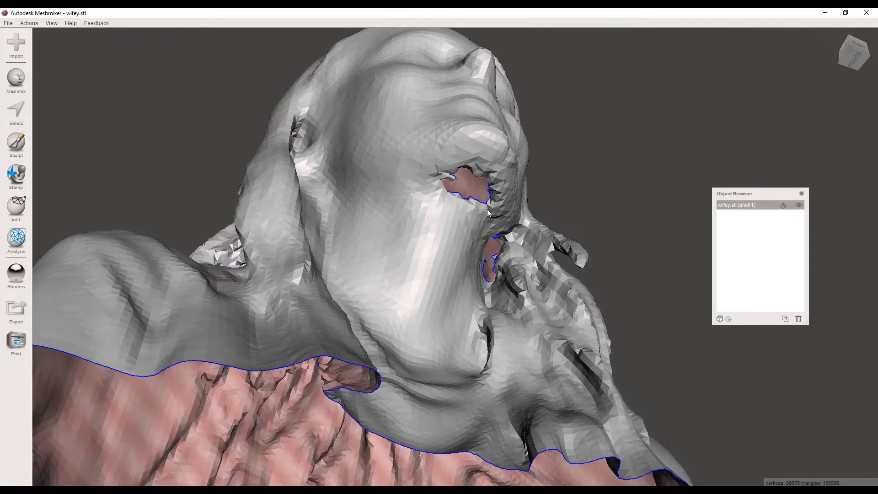
key("s")
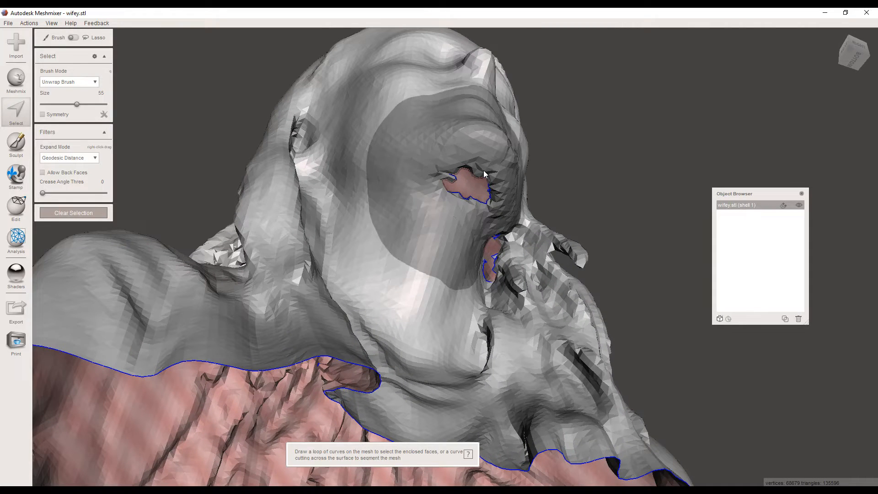
scroll(484, 170, "down", 5)
scroll(497, 194, "down", 4)
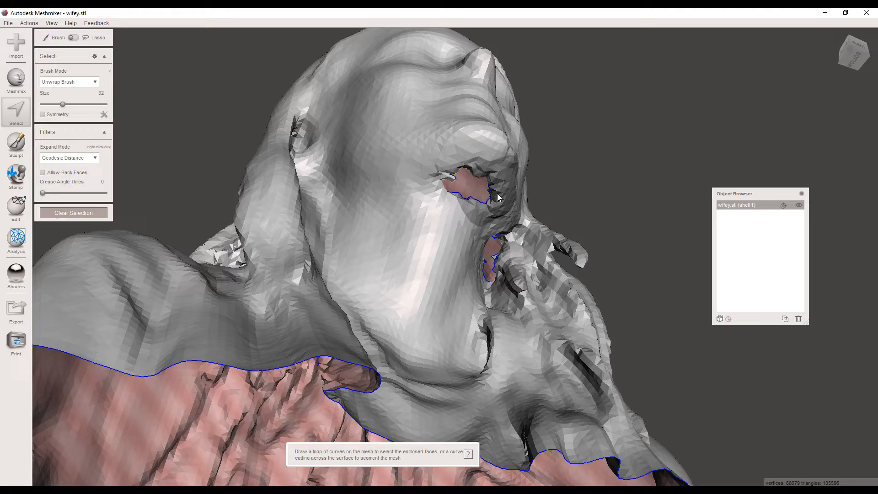
mouse_move(497, 193)
left_mouse_down()
mouse_move(488, 169)
mouse_move(466, 158)
mouse_move(435, 195)
mouse_move(462, 211)
mouse_move(497, 198)
left_mouse_up()
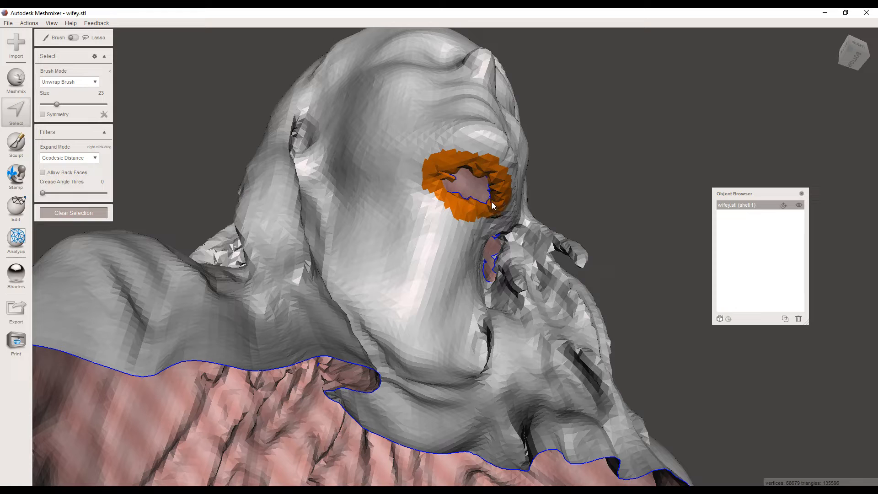
mouse_move(97, 39)
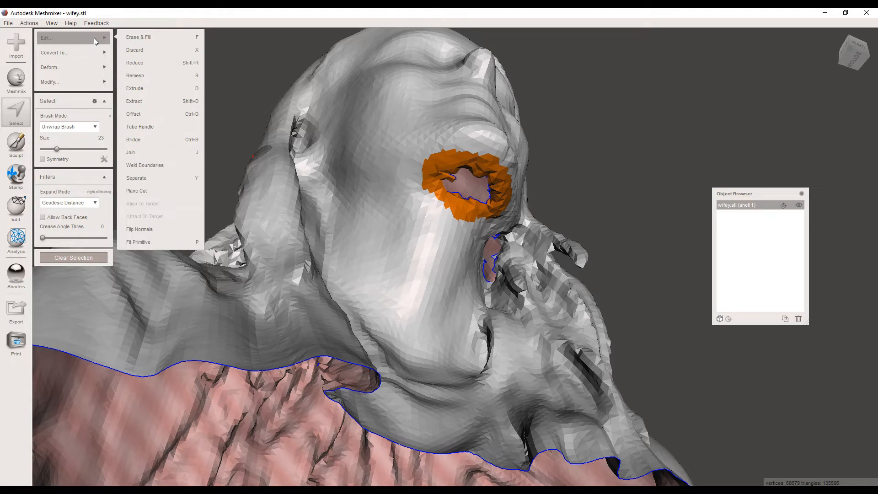
left_click(139, 37)
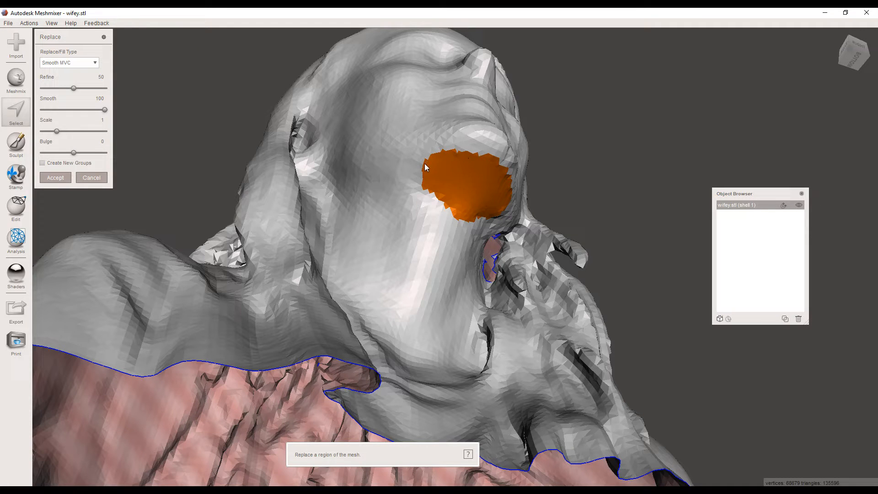
right_click_drag(492, 191, 449, 194)
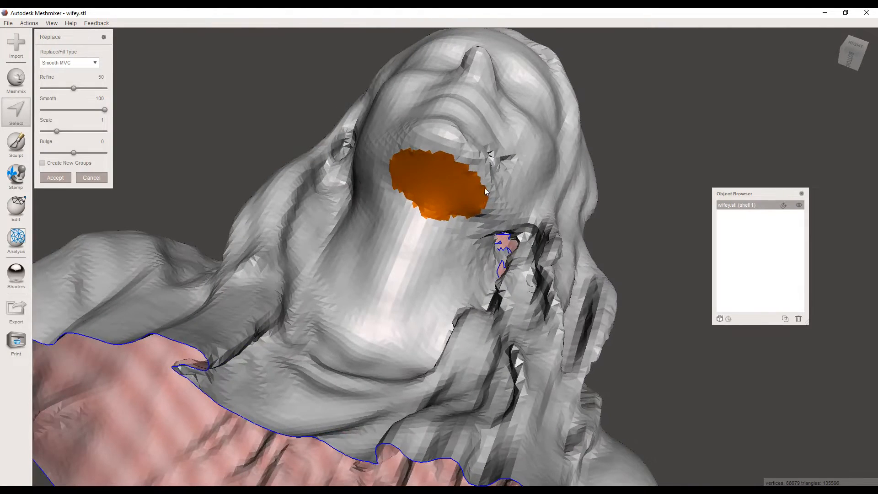
scroll(438, 199, "down", 2)
right_click_drag(428, 189, 463, 245)
right_click_drag(460, 286, 507, 170)
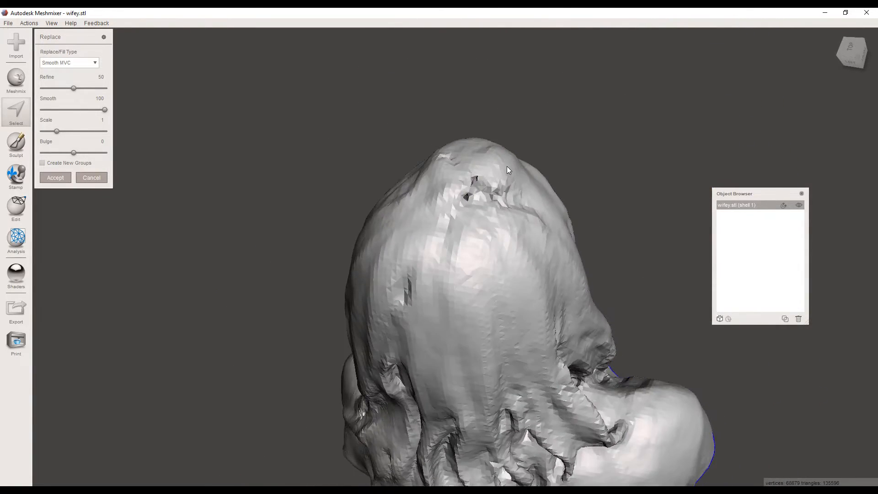
scroll(507, 166, "up", 2)
middle_click_drag(483, 182, 478, 257)
scroll(478, 259, "up", 5)
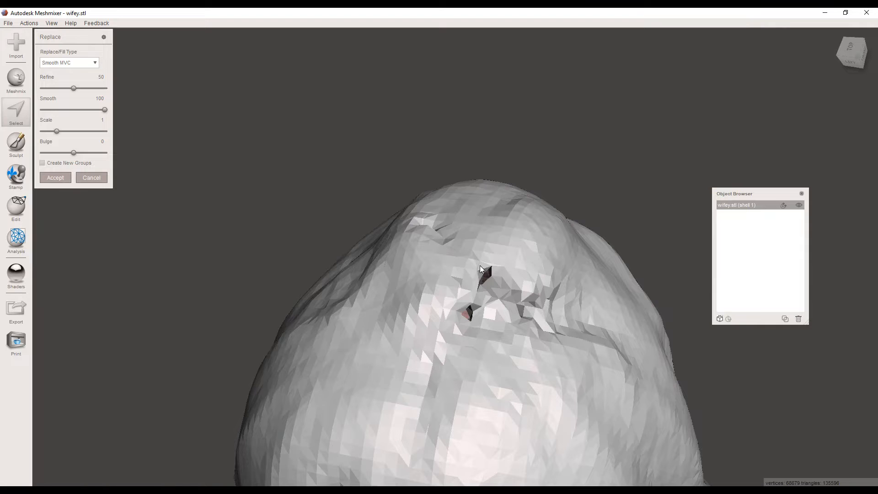
key("Return")
mouse_move(489, 282)
left_mouse_down()
mouse_move(462, 311)
mouse_move(474, 309)
left_mouse_up()
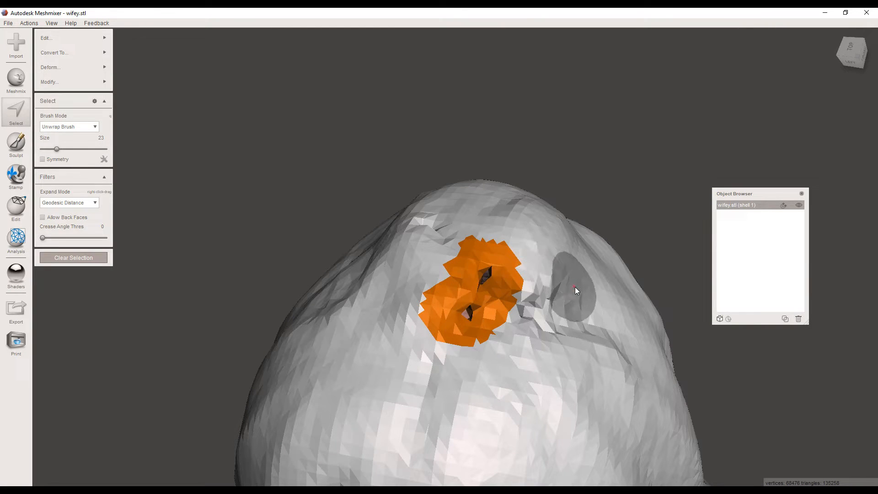
key("f")
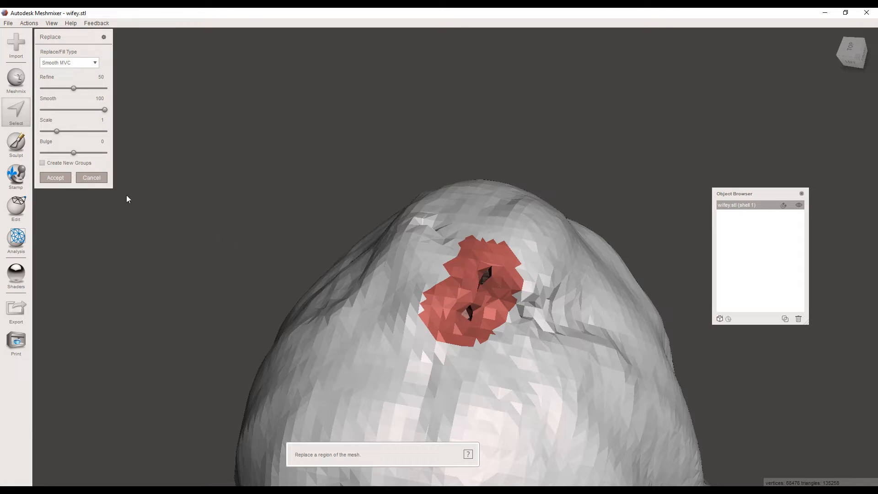
left_click(81, 178)
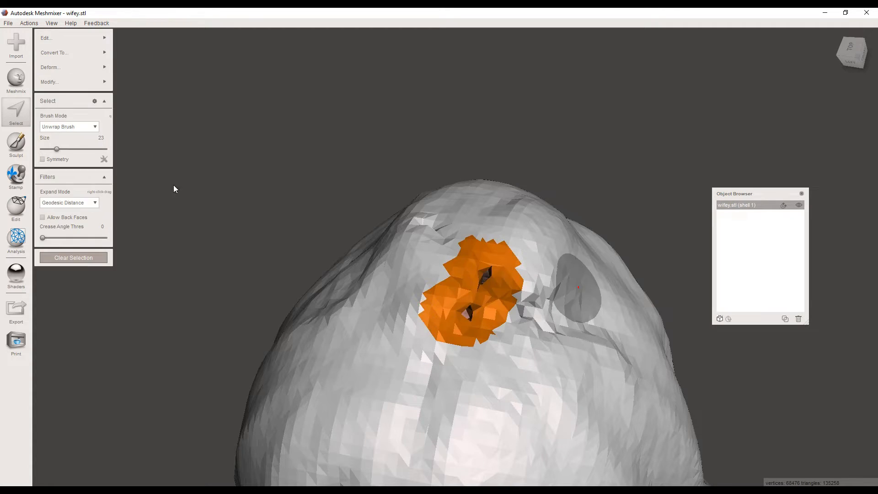
key("Escape")
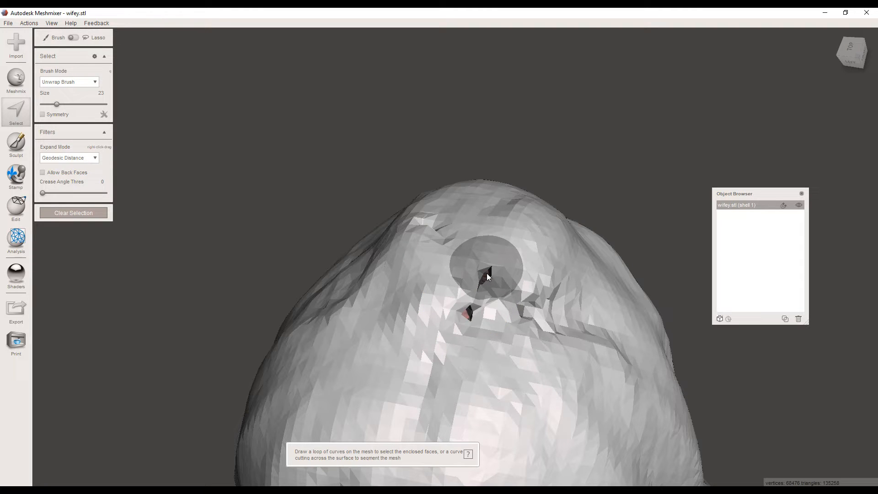
- Select the area around both small holes on top of the head with a size 18 brush and delete those faces
scroll(490, 279, "down", 4)
mouse_move(479, 287)
left_mouse_down()
mouse_move(492, 279)
mouse_move(484, 275)
mouse_move(468, 310)
mouse_move(494, 311)
mouse_move(458, 331)
mouse_move(465, 287)
mouse_move(475, 293)
left_mouse_up()
key("Delete")
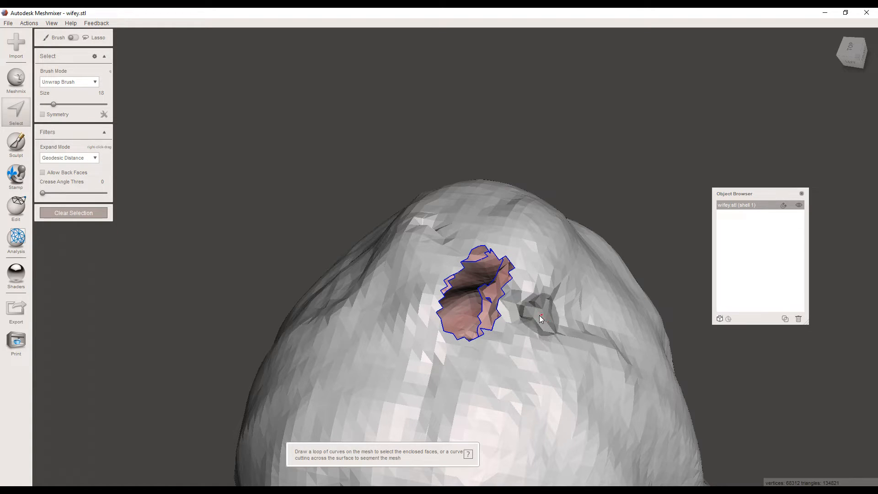
- Separate the bust into shells and delete the loose inner fragment, shell 1_2
right_click_drag(537, 321, 548, 288)
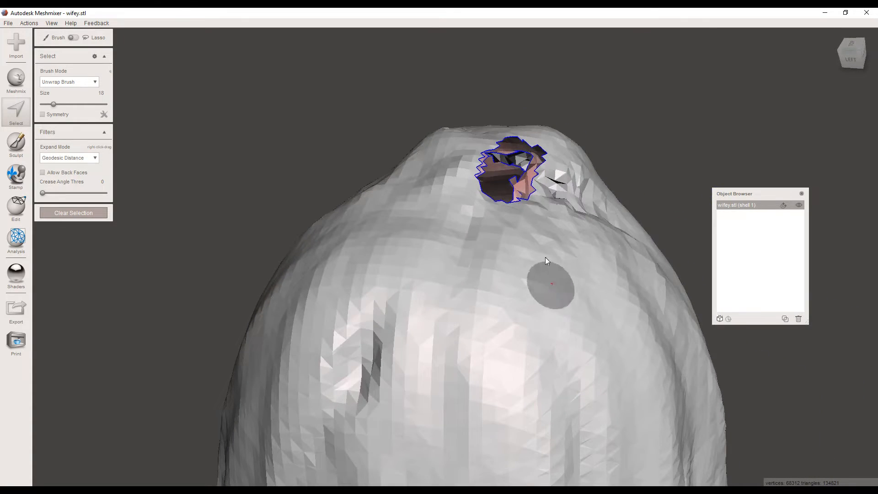
scroll(526, 362, "up", 8)
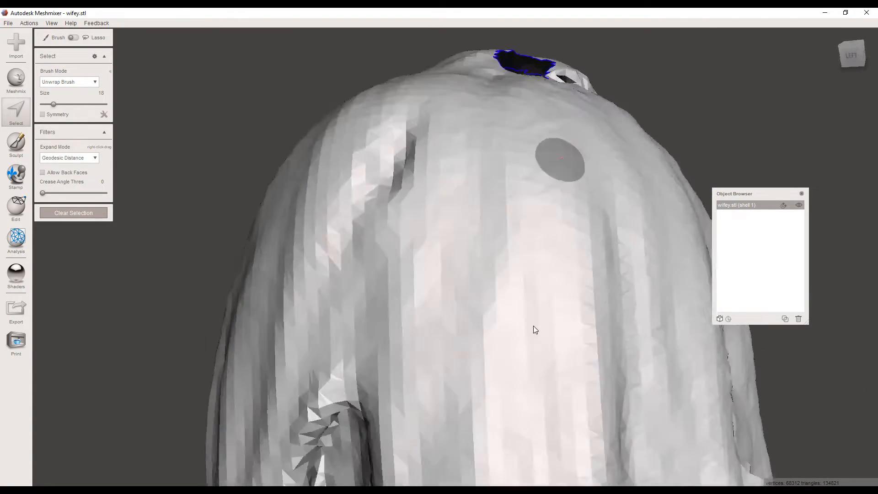
scroll(533, 221, "down", 8)
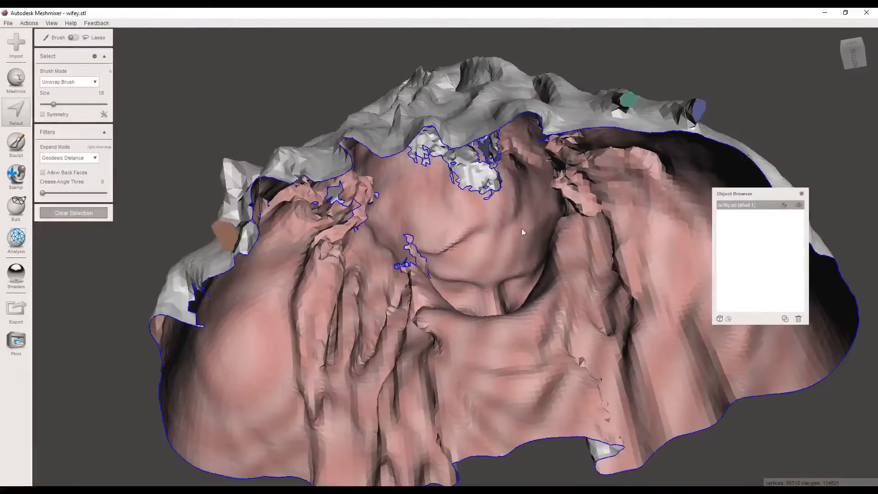
left_click(16, 208)
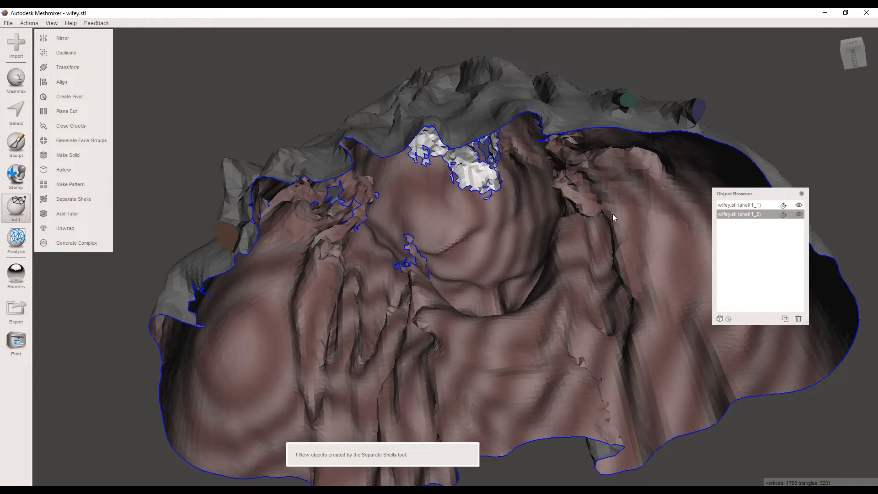
left_click(748, 205)
left_click(748, 214)
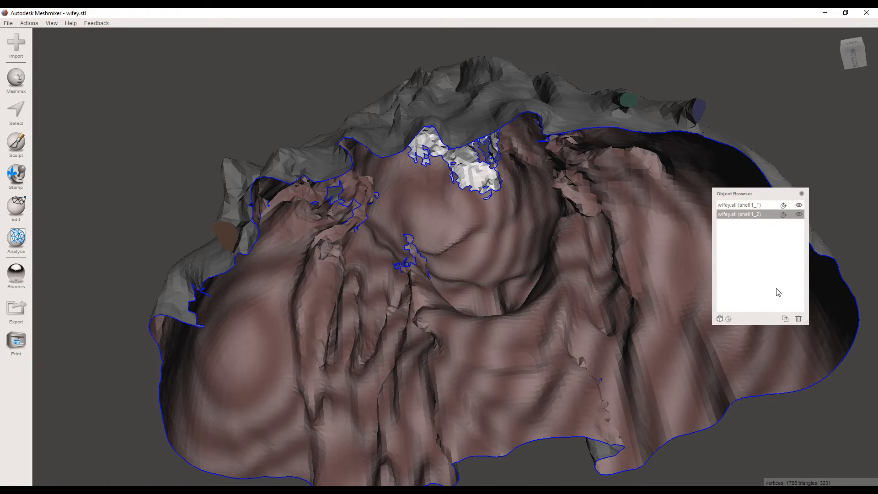
left_click(799, 318)
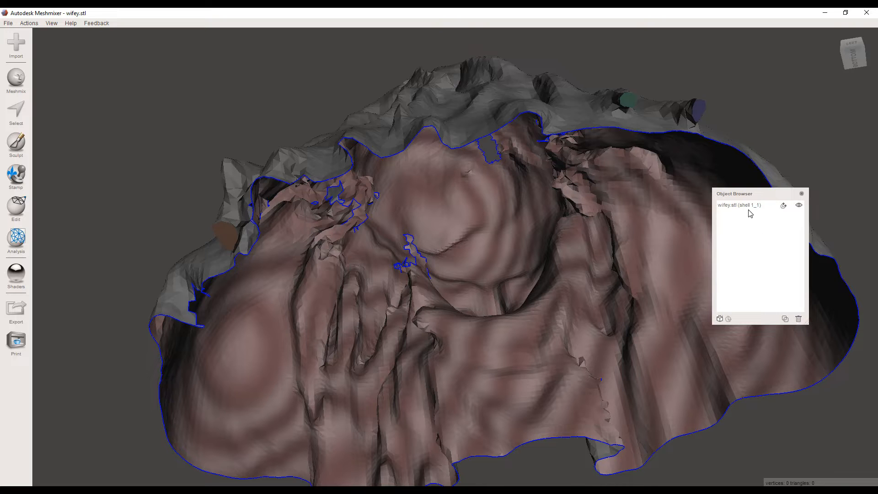
- Select the rim of the hole on top of the head in shell 1_1 and close it with Erase & Fill using Smooth MVC
left_click(749, 207)
right_click_drag(598, 161, 582, 253)
right_click_drag(572, 321, 512, 283)
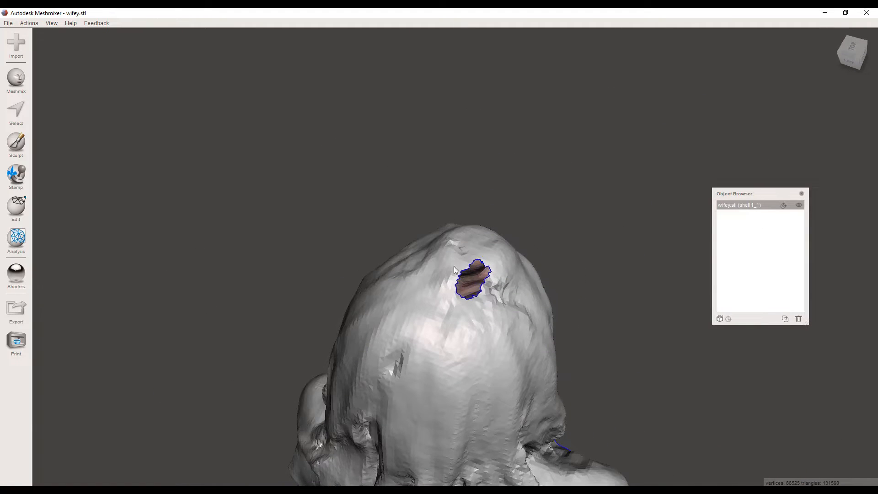
scroll(481, 263, "up", 5)
key("s")
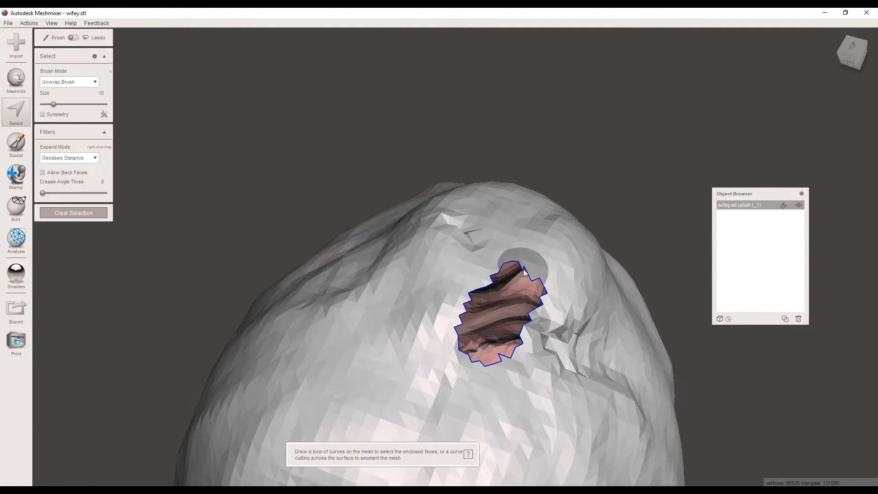
mouse_move(531, 270)
left_mouse_down()
mouse_move(480, 260)
mouse_move(457, 340)
left_mouse_up()
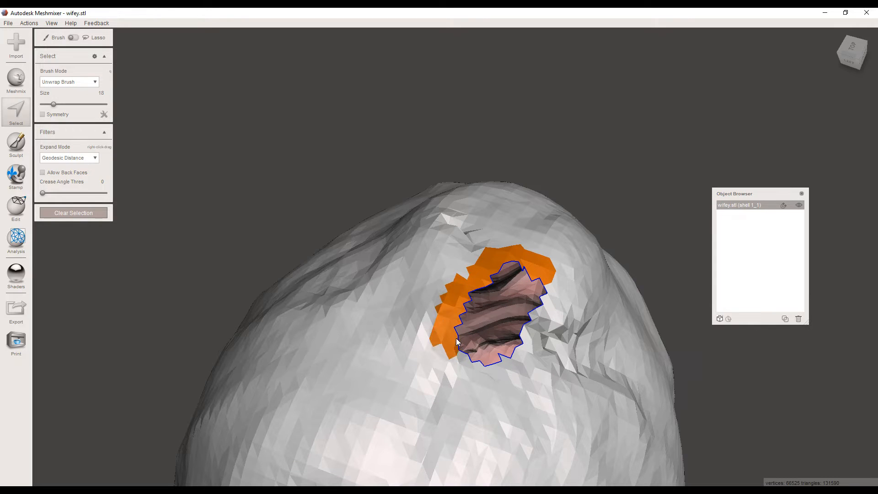
mouse_move(509, 352)
left_mouse_down()
mouse_move(542, 329)
mouse_move(560, 288)
mouse_move(544, 295)
left_mouse_up()
key("f")
mouse_move(548, 290)
right_mouse_down()
mouse_move(523, 311)
mouse_move(169, 172)
right_mouse_up()
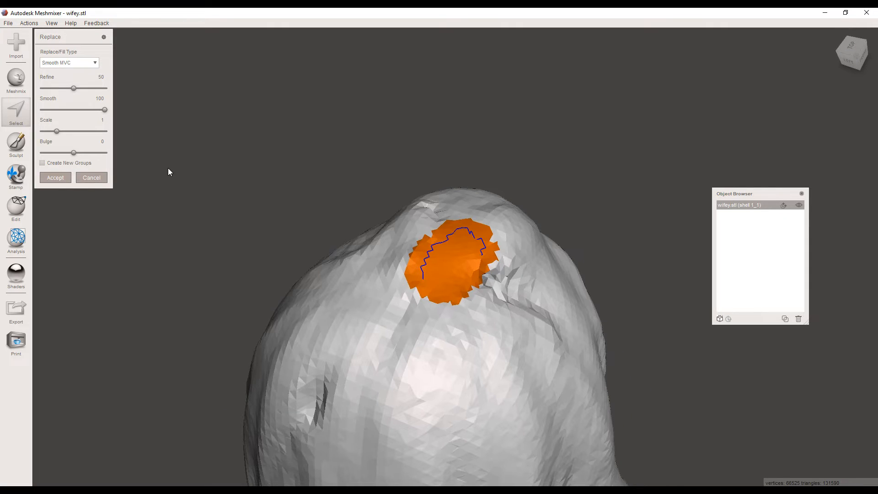
left_click(56, 178)
- Select the faces lining the small tunnel in the hair just above the shoulder and remove them from the mesh
right_click_drag(353, 271, 555, 276)
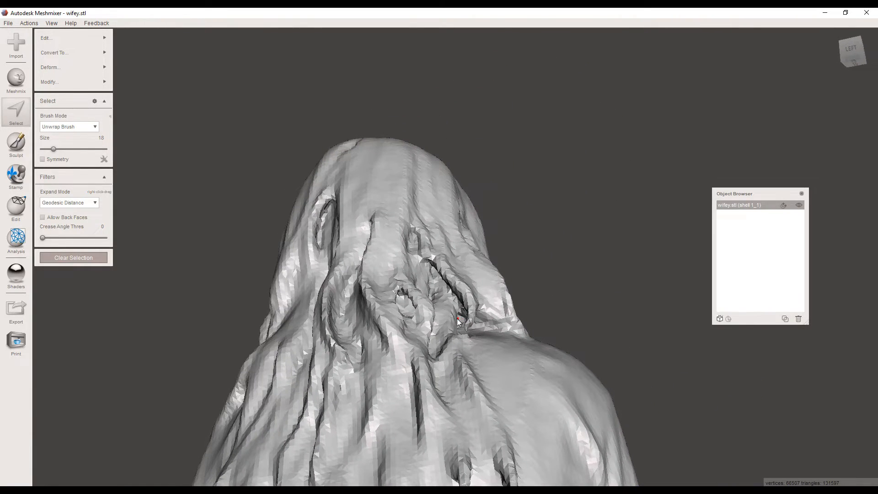
right_click_drag(465, 323, 446, 315)
scroll(446, 315, "up", 5)
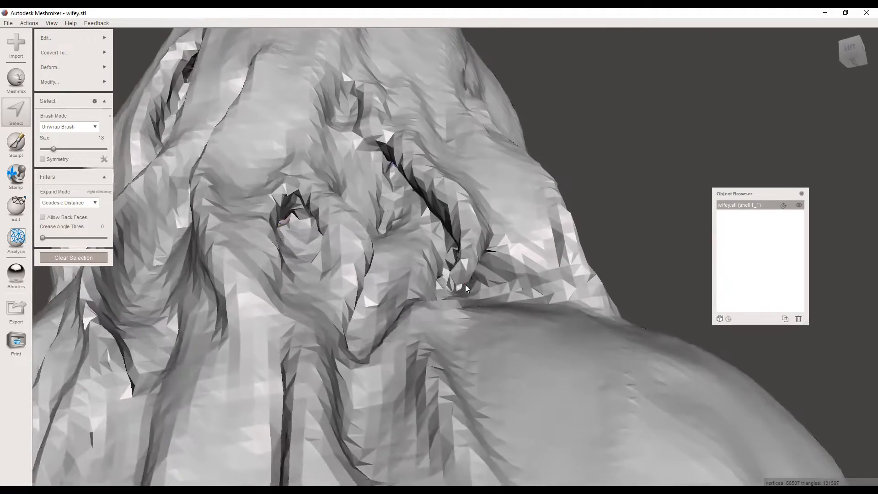
mouse_move(465, 285)
right_mouse_down()
mouse_move(438, 289)
mouse_move(405, 263)
right_mouse_up()
left_click(438, 289)
left_click_drag(412, 261, 397, 271)
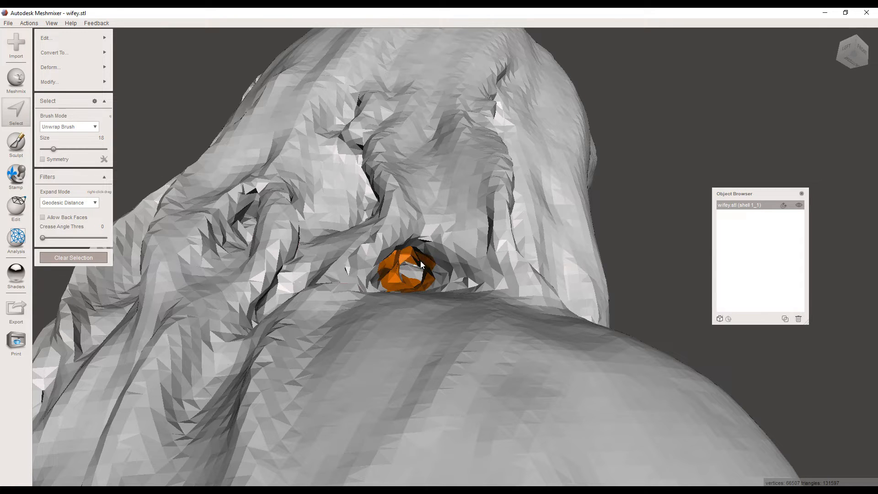
key("f")
- Select the rim around the openings in the hair above the shoulder and apply Erase & Fill with Smooth MVC
mouse_move(468, 284)
right_mouse_down()
mouse_move(344, 314)
mouse_move(330, 314)
mouse_move(329, 301)
right_mouse_up()
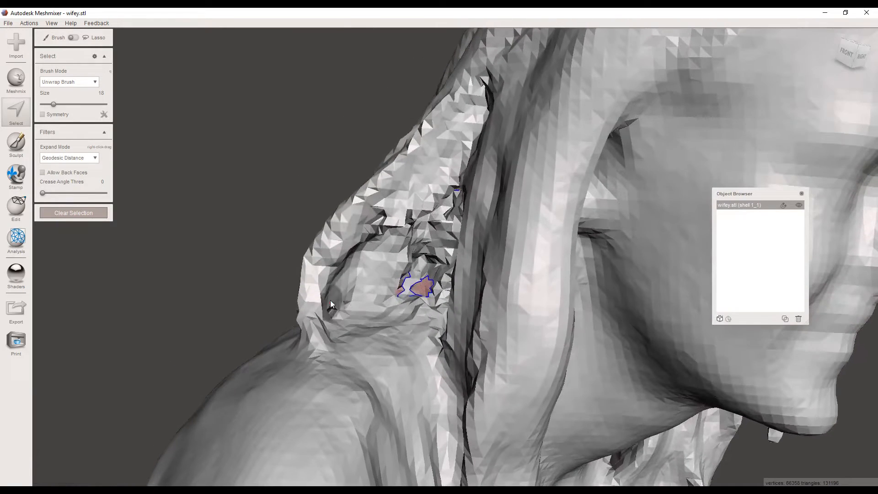
left_click_drag(425, 274, 414, 281)
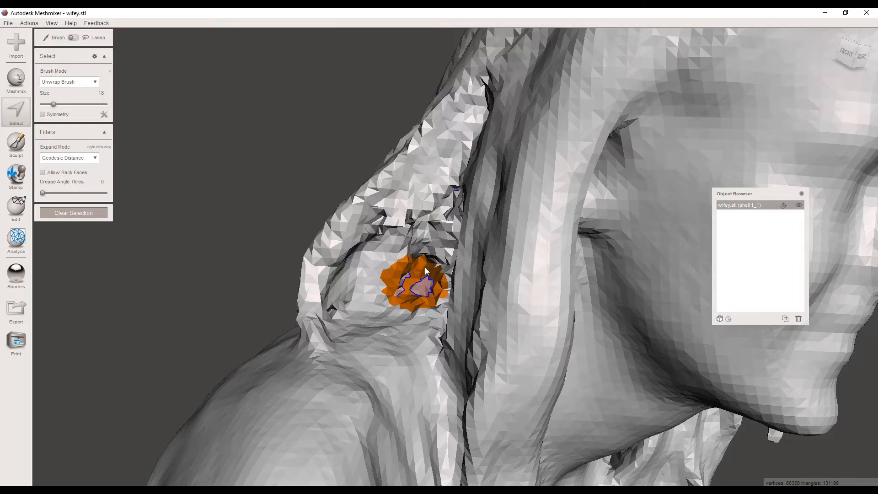
left_click_drag(403, 272, 421, 279)
mouse_move(421, 279)
right_mouse_down()
mouse_move(428, 321)
mouse_move(565, 328)
mouse_move(600, 347)
mouse_move(417, 316)
mouse_move(425, 309)
right_mouse_up()
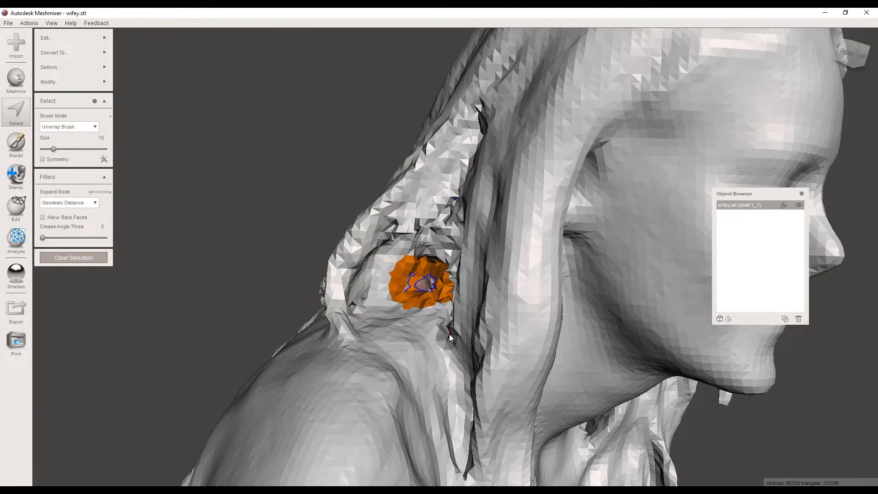
key("f")
right_click_drag(432, 313, 370, 319)
scroll(371, 320, "down", 5)
right_click_drag(448, 336, 422, 333)
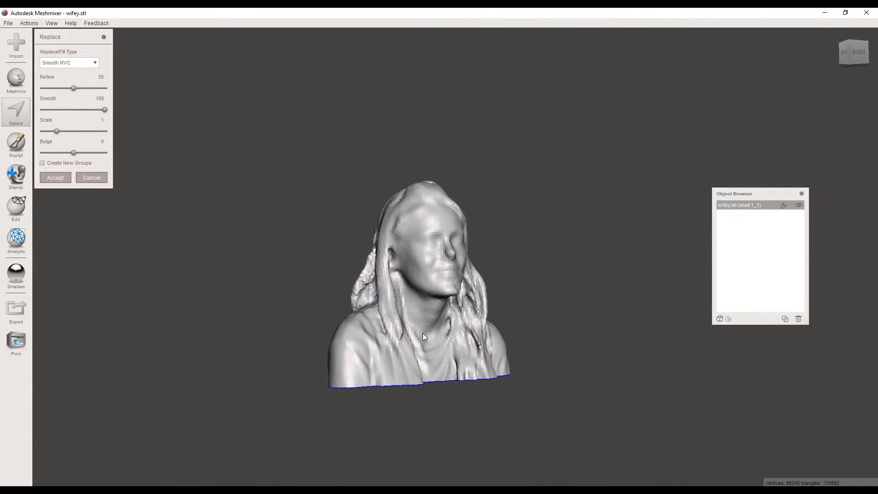
scroll(423, 333, "up", 1)
right_click_drag(425, 390, 460, 293)
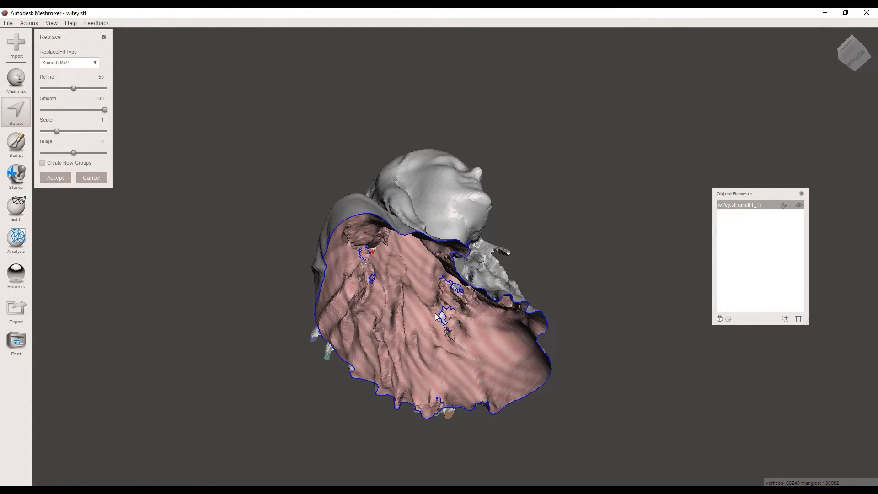
right_click_drag(449, 318, 405, 354)
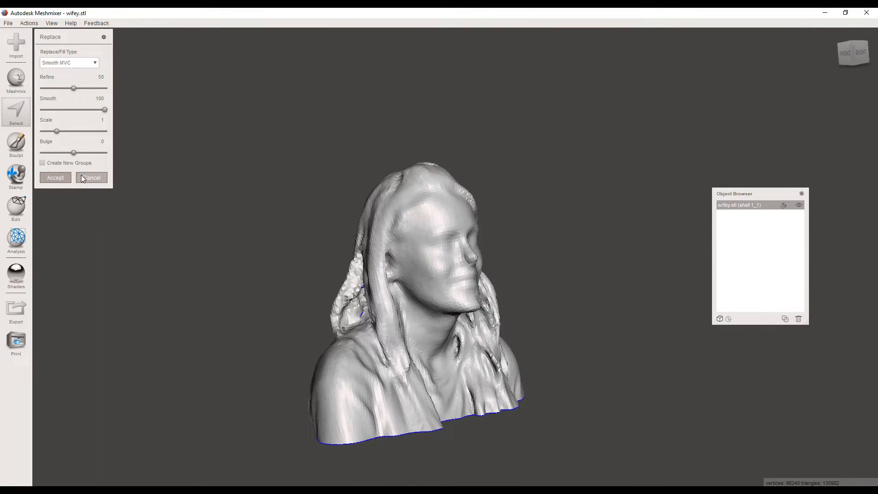
left_click(55, 178)
- Convert the bust with Make Solid, using solid type Fast, solid accuracy 128 and mesh density 128
left_click(18, 208)
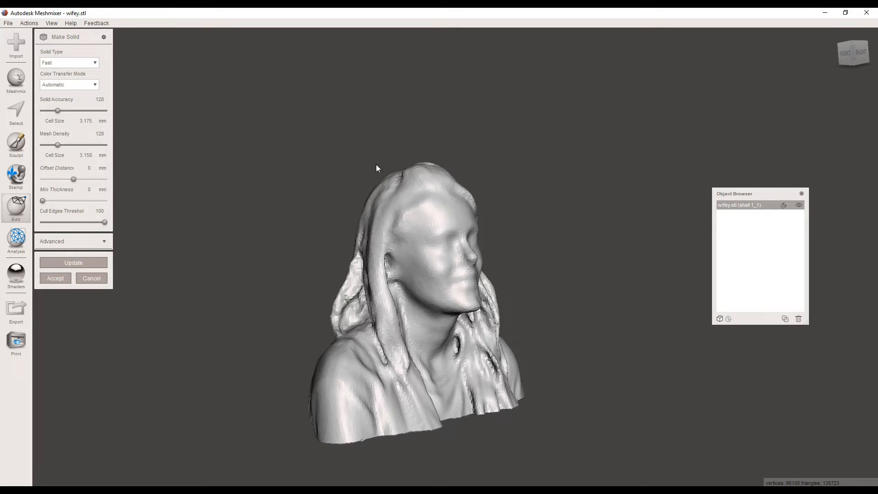
right_click_drag(421, 319, 492, 238)
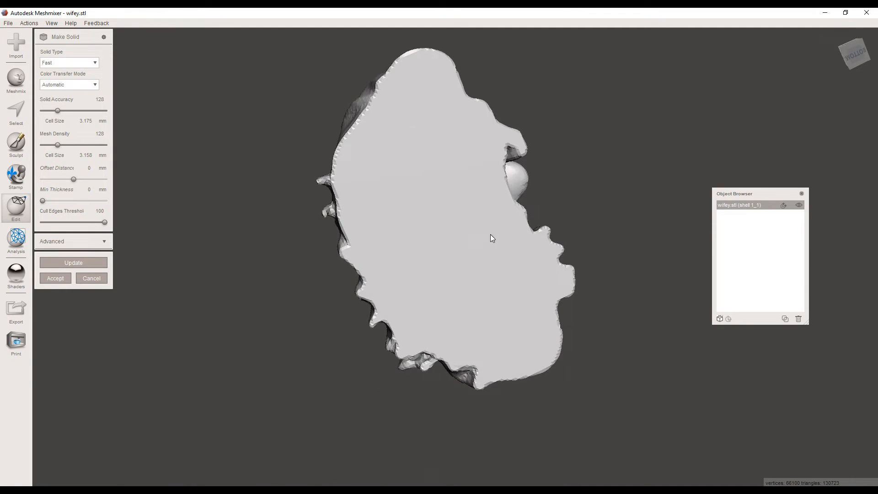
right_click_drag(400, 202, 484, 352)
scroll(427, 333, "up", 3)
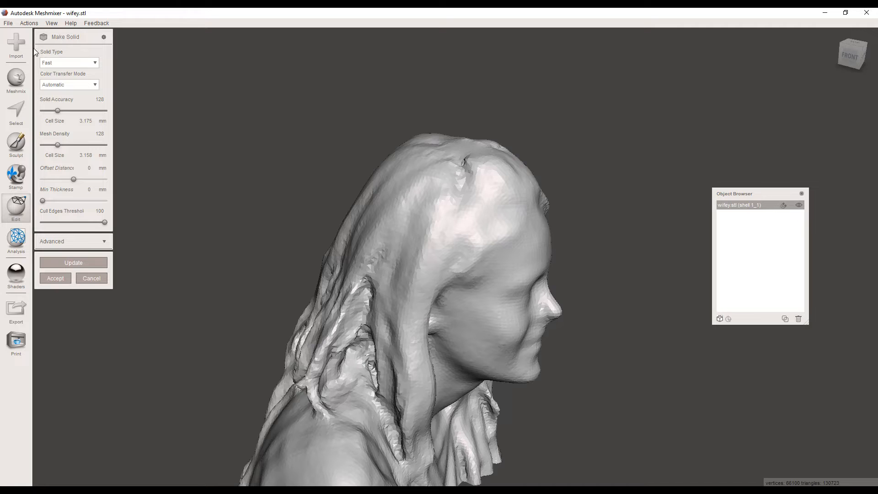
left_click(55, 279)
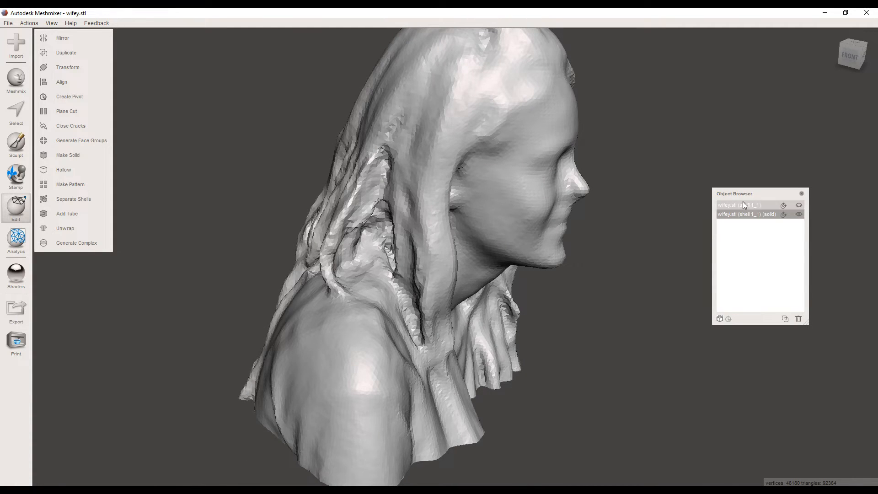
- Compare the original shell 1_1 with the solid version by toggling their visibility, leaving only the solid shown
left_click(799, 205)
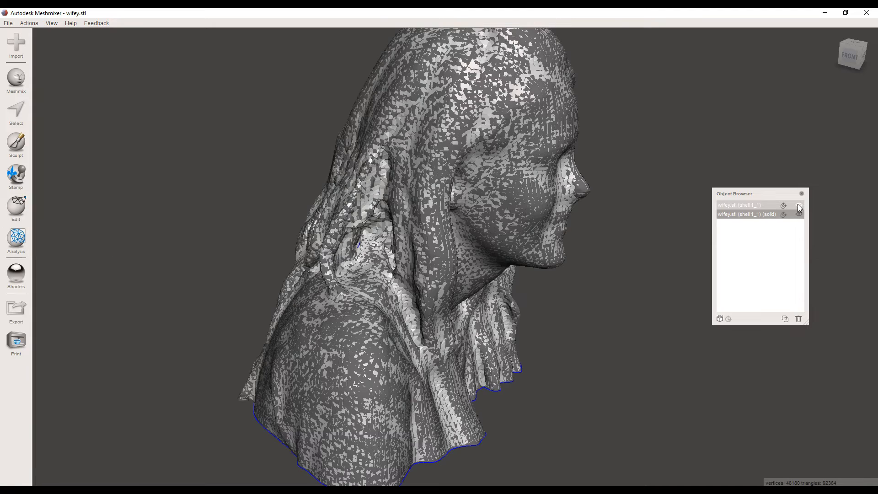
left_click(799, 214)
left_click(800, 214)
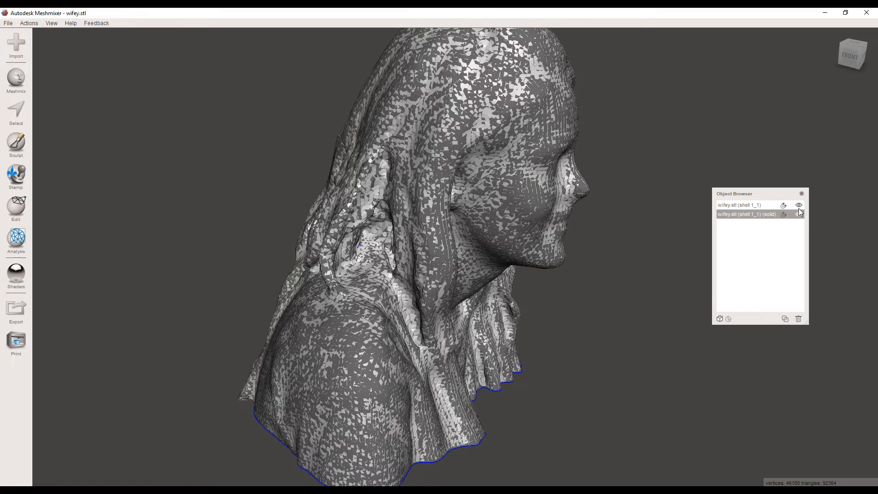
left_click(799, 205)
- Select the loose hair strand hanging beside the jaw and replace it using Erase & Fill with Smooth MVC
scroll(628, 247, "down", 3)
right_click_drag(627, 247, 426, 234)
scroll(501, 273, "up", 2)
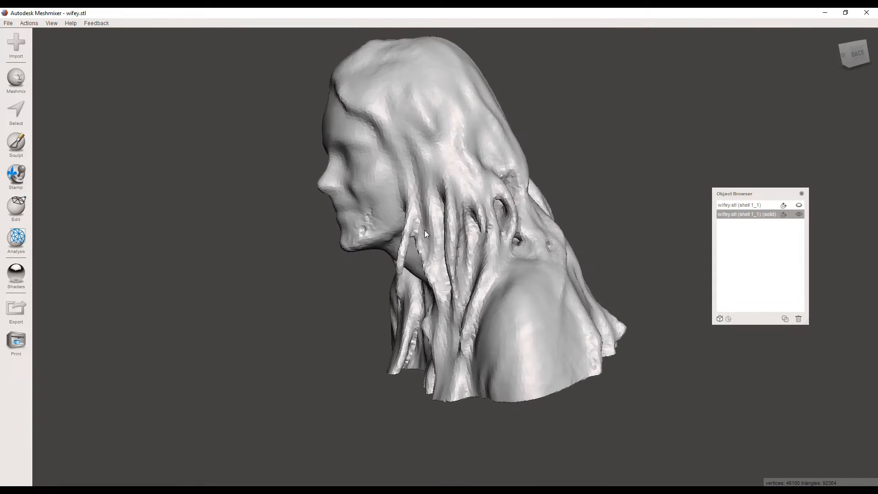
scroll(407, 260, "up", 6)
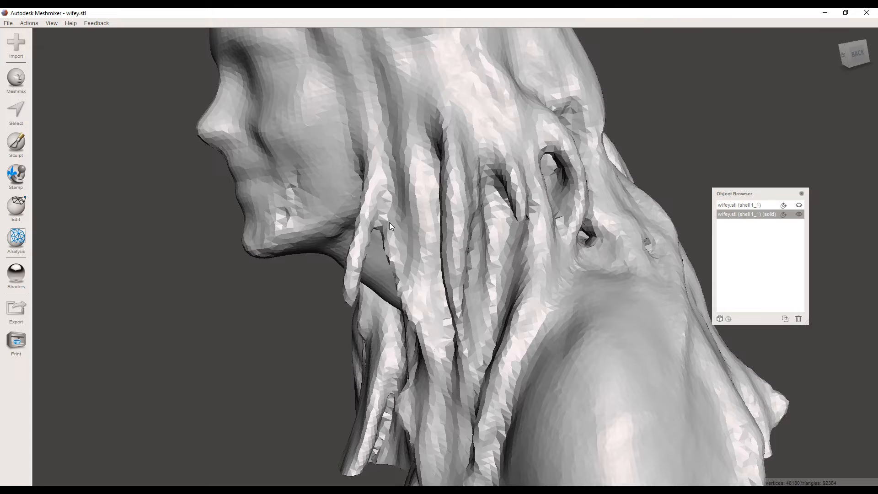
key("s")
left_click_drag(377, 223, 357, 256)
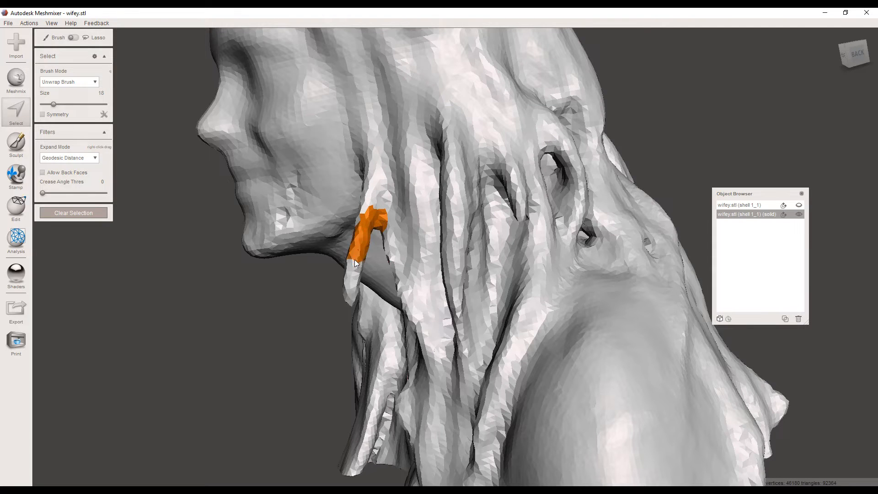
left_click_drag(349, 300, 350, 297)
left_click_drag(356, 274, 587, 211, "alt")
left_click_drag(563, 179, 578, 201)
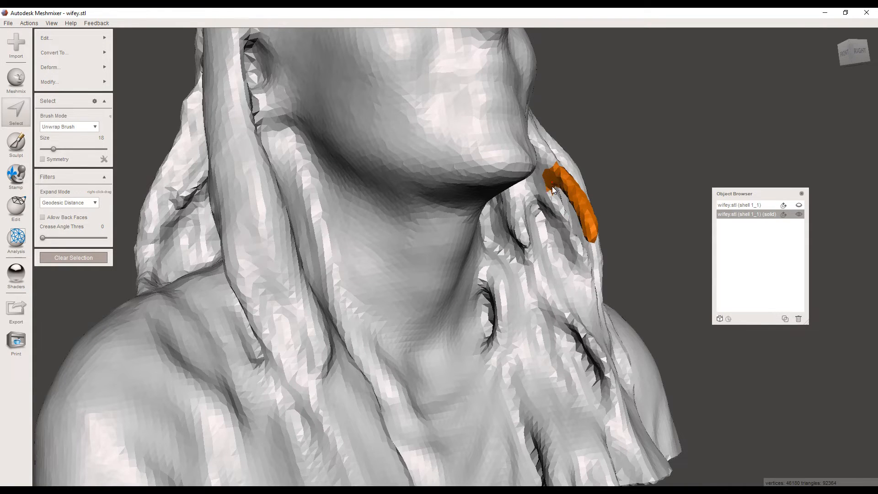
left_click_drag(559, 173, 475, 206, "alt")
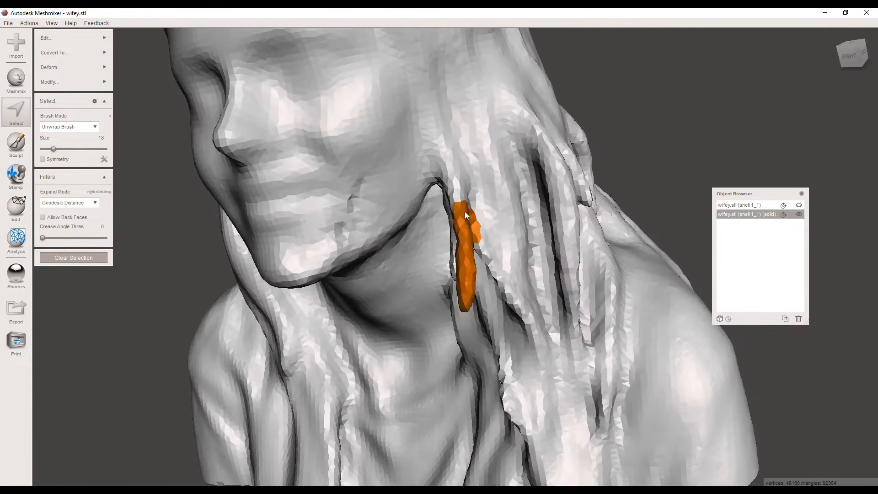
key("f")
mouse_move(474, 215)
left_mouse_down("alt")
mouse_move(488, 225)
mouse_move(421, 236)
left_mouse_up("alt")
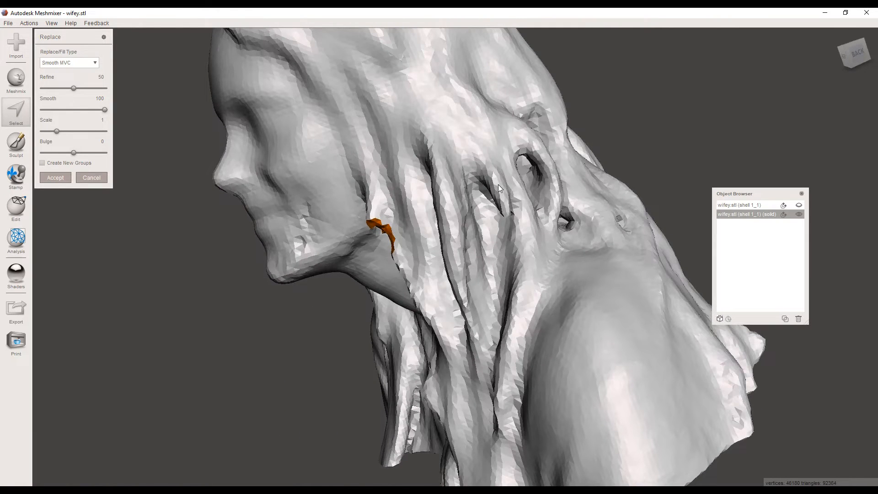
key("Return")
- Select the deep pit in the hair beside the loop above the shoulder and apply Erase & Fill with Smooth MVC
mouse_move(497, 179)
left_mouse_down()
mouse_move(506, 204)
mouse_move(503, 187)
mouse_move(532, 180)
mouse_move(471, 210)
mouse_move(404, 217)
mouse_move(397, 241)
left_mouse_up()
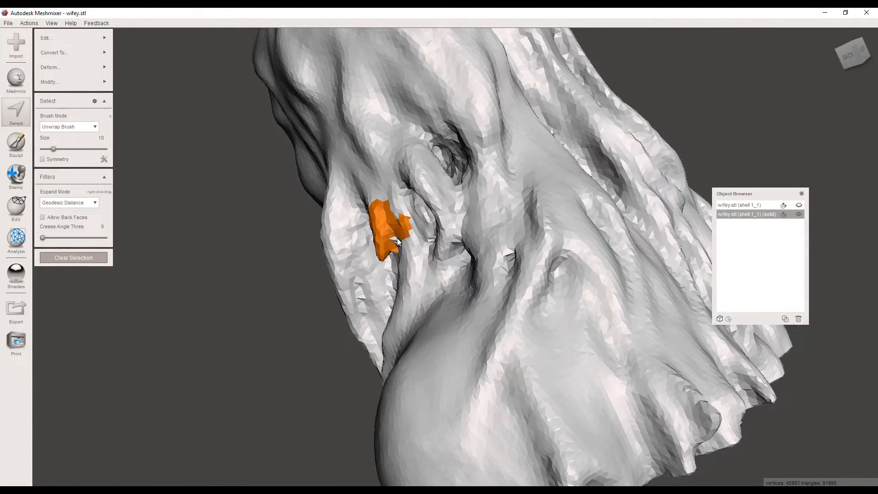
left_click_drag(397, 227, 534, 150, "alt")
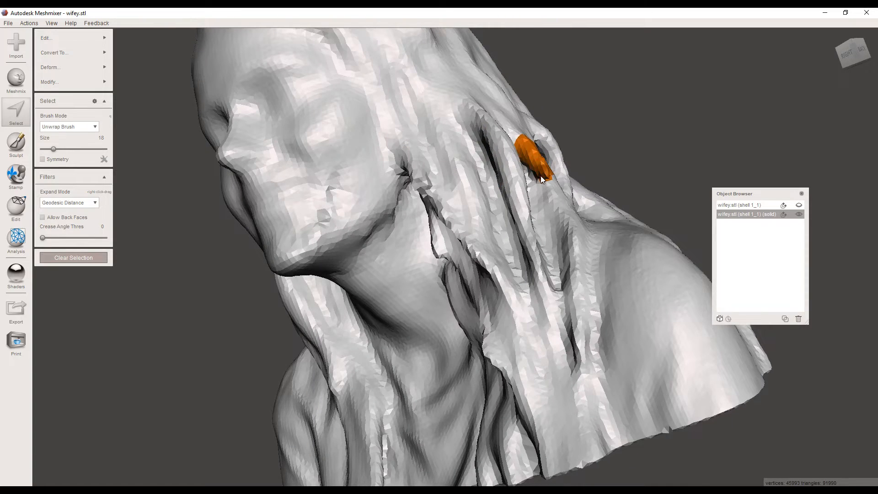
key("f")
mouse_move(561, 175)
left_mouse_down("alt")
mouse_move(533, 202)
mouse_move(486, 217)
mouse_move(433, 216)
mouse_move(484, 236)
mouse_move(491, 212)
mouse_move(474, 204)
left_mouse_up("alt")
right_click_drag(474, 204, 499, 162, "alt")
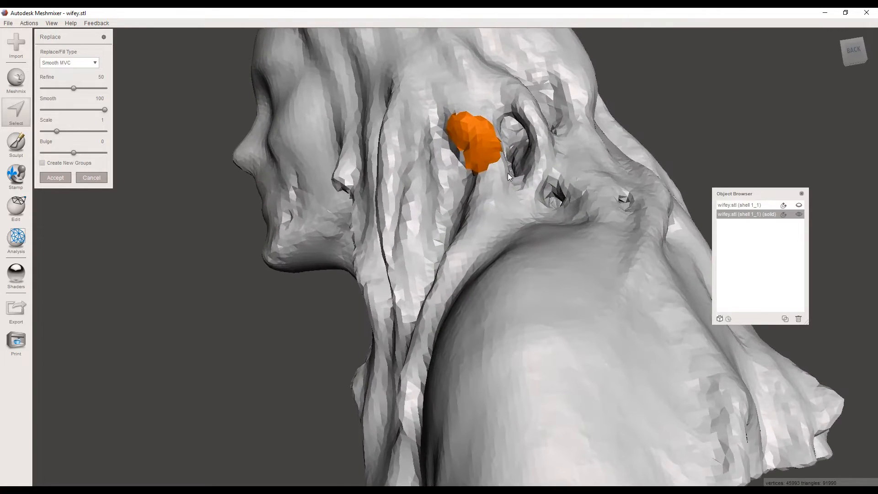
middle_click_drag(508, 159, 487, 213)
right_click_drag(488, 214, 499, 192, "alt")
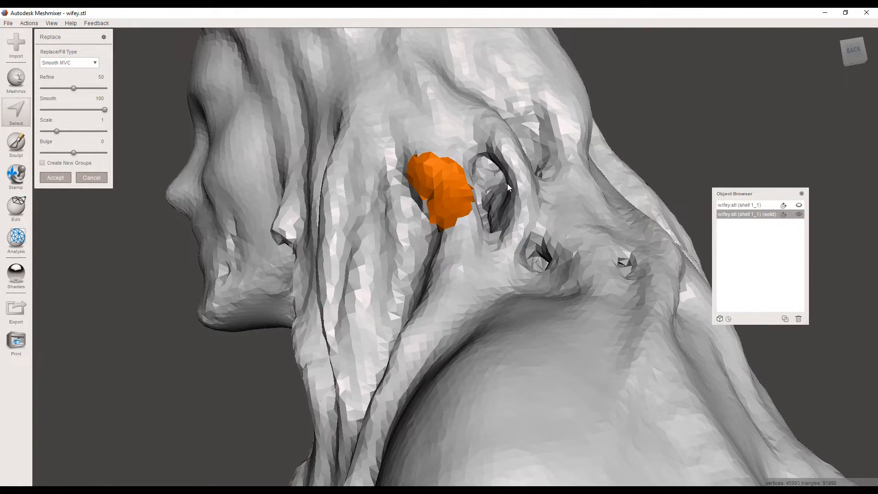
key("Return")
- Select the hair loop around the large opening above the shoulder and remove its faces from the mesh
mouse_move(510, 167)
left_mouse_down()
mouse_move(488, 155)
mouse_move(469, 218)
mouse_move(504, 240)
mouse_move(509, 185)
left_mouse_up()
mouse_move(475, 216)
left_mouse_down()
mouse_move(485, 179)
mouse_move(474, 214)
mouse_move(431, 223)
mouse_move(431, 182)
mouse_move(451, 240)
mouse_move(465, 227)
mouse_move(469, 238)
left_mouse_up()
mouse_move(469, 238)
left_mouse_down("alt")
mouse_move(518, 142)
mouse_move(498, 183)
mouse_move(446, 147)
mouse_move(507, 198)
left_mouse_up("alt")
key("Delete")
left_click_drag(590, 240, 555, 271, "alt")
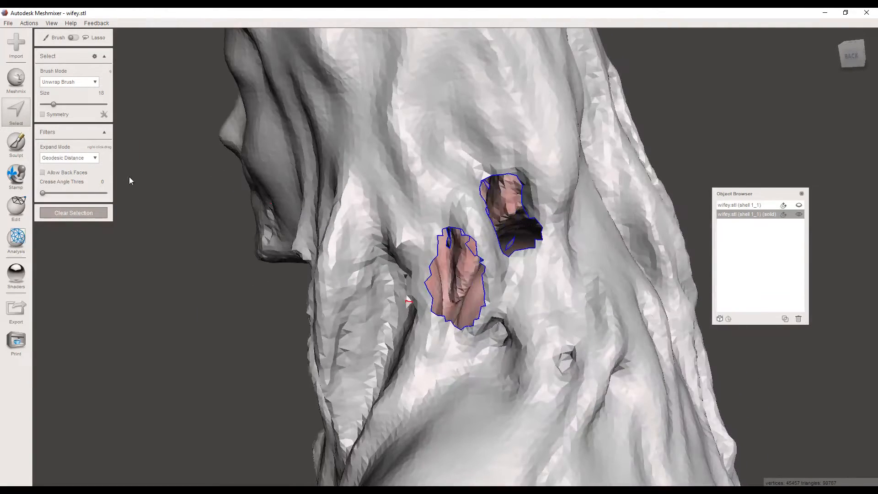
- Separate the solid into shells, delete the small stray shells solid_2 to solid_6, and make solid_1 active
left_click(15, 213)
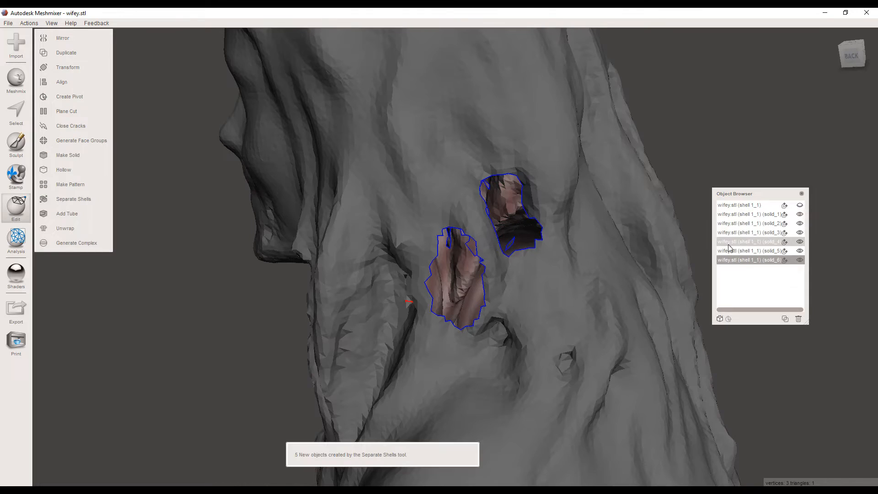
left_click(759, 224)
left_click(759, 260, "shift")
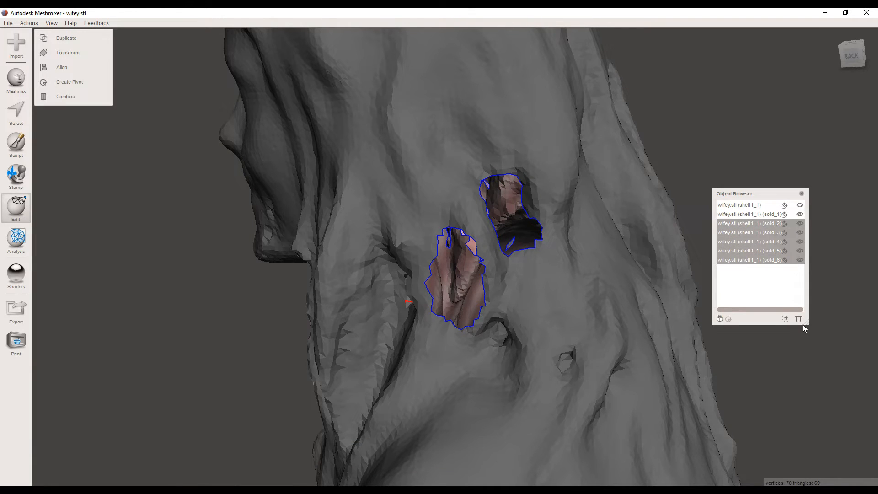
left_click(799, 320)
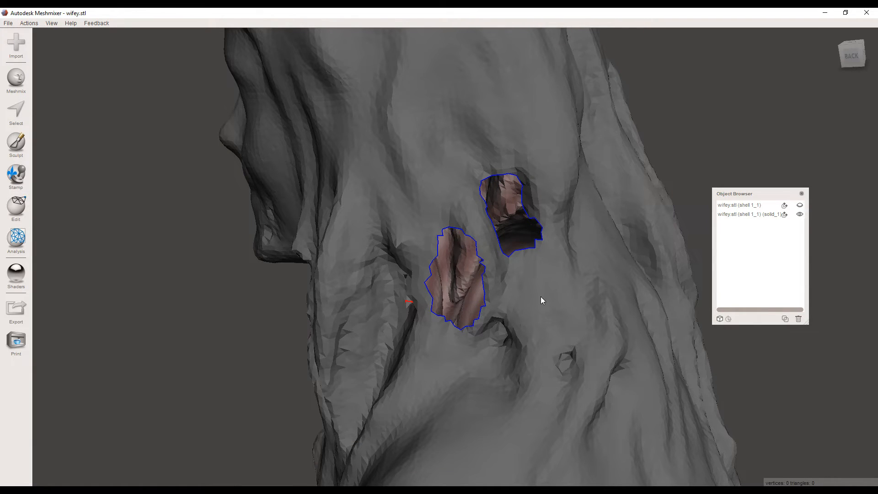
left_click(754, 215)
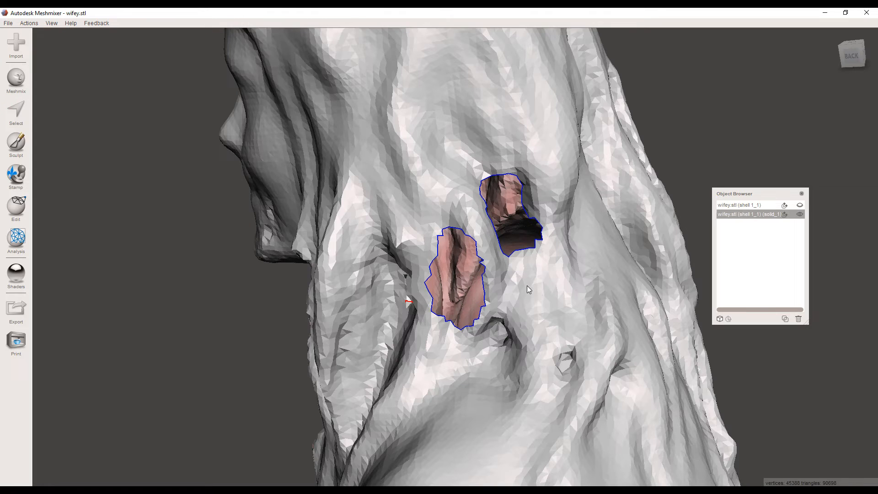
- Select the rim of the jagged opening nearer the face and close it using Erase & Fill with Smooth MVC
key("s")
mouse_move(490, 286)
left_mouse_down()
mouse_move(472, 249)
mouse_move(474, 221)
mouse_move(442, 238)
left_mouse_up()
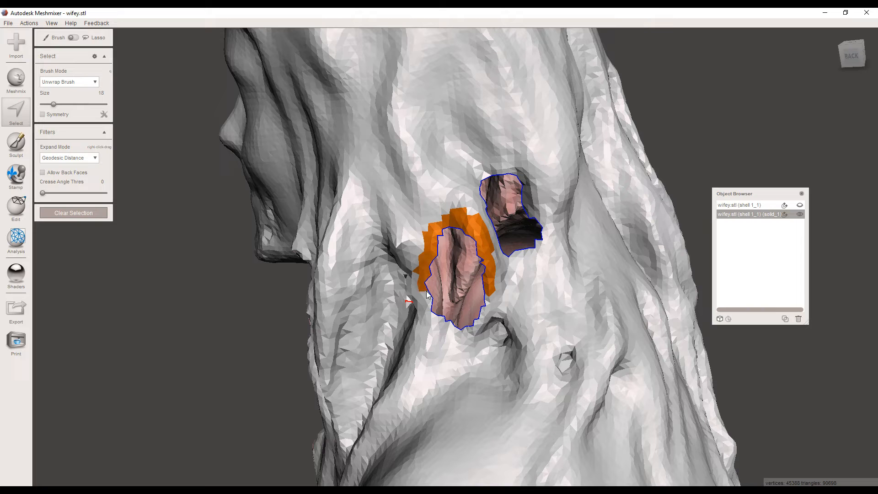
left_click_drag(466, 328, 491, 293)
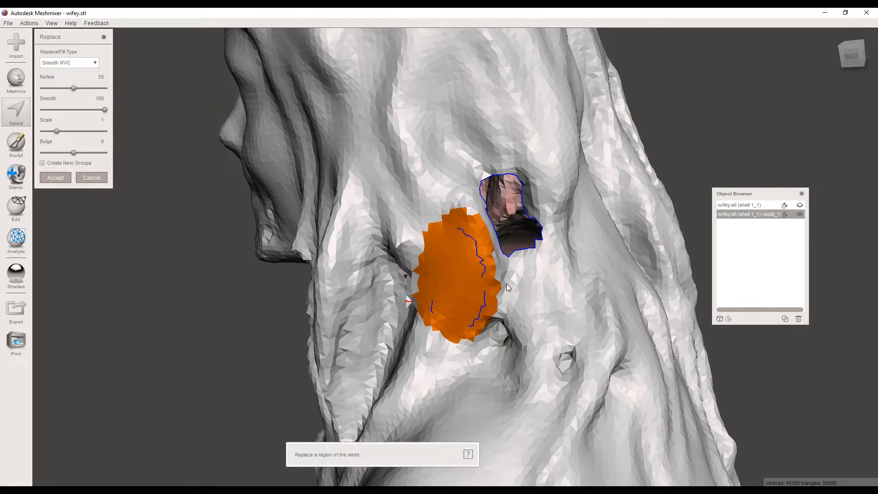
key("f")
right_click_drag(491, 293, 510, 289)
key("Return")
key("Escape")
- Select the rim of the remaining opening farther back in the hair and close it with Smooth MVC Erase & Fill
mouse_move(496, 185)
left_mouse_down()
mouse_move(453, 240)
mouse_move(507, 226)
left_mouse_up()
key("f")
mouse_move(508, 229)
right_mouse_down()
mouse_move(548, 267)
mouse_move(539, 248)
mouse_move(527, 248)
right_mouse_up()
scroll(517, 293, "up", 2)
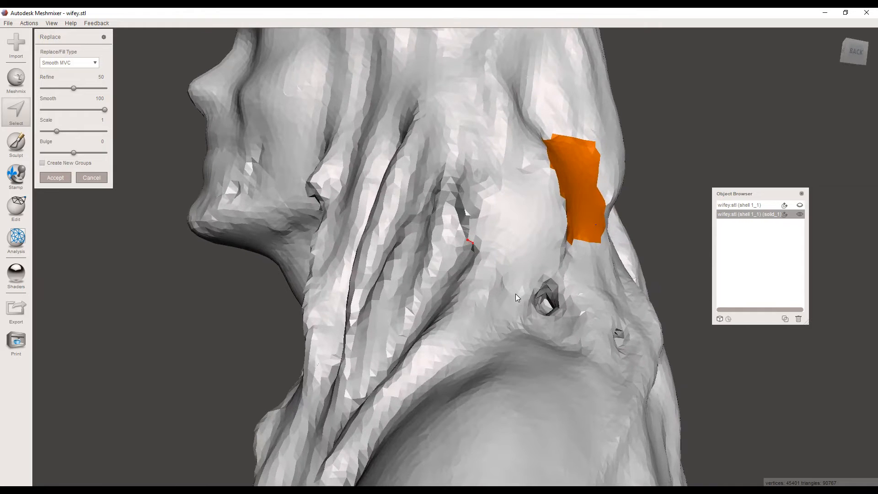
right_click_drag(564, 300, 540, 318)
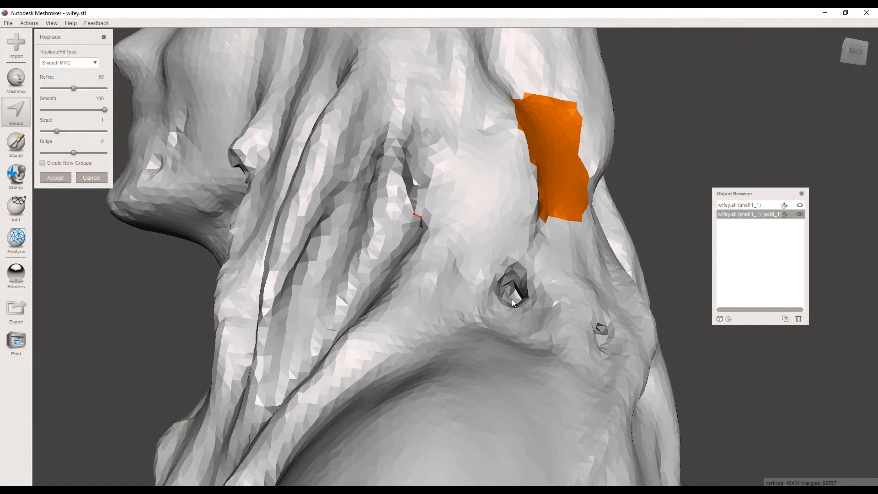
key("Return")
key("Escape")
- Select the faces of the two small tunnels just above the shoulder and remove them from the mesh
mouse_move(521, 286)
left_mouse_down()
mouse_move(514, 293)
mouse_move(511, 270)
left_mouse_up()
right_click_drag(567, 320, 541, 338)
left_click_drag(541, 334, 517, 326)
scroll(552, 335, "down", 2)
mouse_move(517, 286)
right_mouse_down()
mouse_move(415, 296)
mouse_move(517, 338)
mouse_move(480, 266)
mouse_move(473, 293)
right_mouse_up()
key("x")
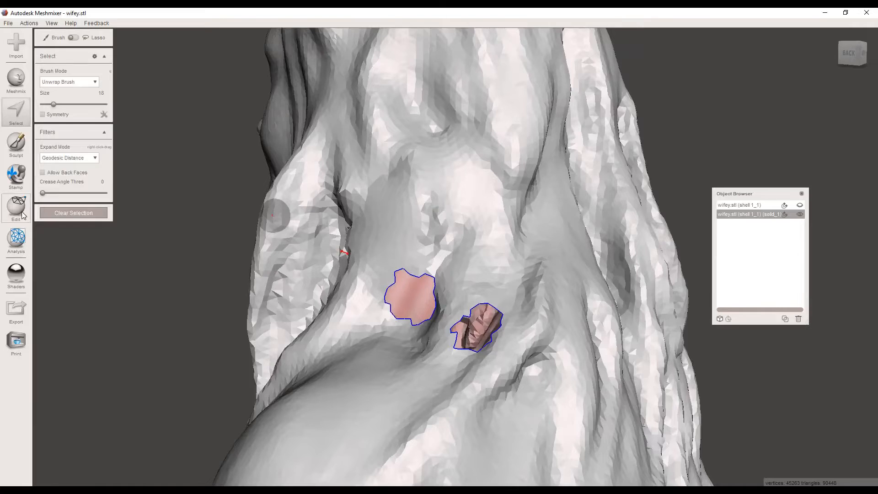
- Separate the shells again, delete the loose fragments, and make the main solid active
left_click(16, 206)
left_click(69, 199)
key("x")
left_click(756, 217)
- Select the rims of the two small openings above the shoulder and close them using Erase & Fill
key("s")
mouse_move(440, 281)
left_mouse_down()
mouse_move(429, 269)
mouse_move(451, 337)
mouse_move(481, 344)
left_mouse_up()
key("f")
key("Return")
key("Escape")
key("f")
mouse_move(482, 344)
right_mouse_down()
mouse_move(451, 366)
mouse_move(405, 282)
mouse_move(284, 306)
mouse_move(311, 288)
right_mouse_up()
key("Return")
key("Escape")
- Select the tunnel faces where the hair meets the other shoulder and remove them from the mesh
left_click_drag(583, 201, 546, 229)
right_click_drag(547, 229, 682, 222)
left_click_drag(682, 221, 677, 243)
right_click_drag(678, 245, 598, 274)
key("x")
key("Escape")
- Separate the mesh into shells, delete the stray pieces solid_1_1_2 to solid_1_1_5, and make solid_1_1_1 active
left_click(58, 200)
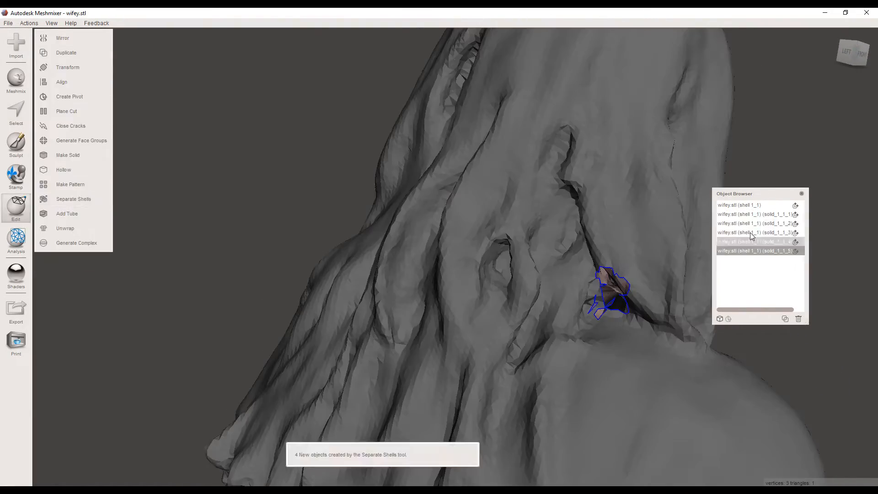
left_click(750, 223, "shift")
key("Delete")
left_click(764, 214)
- Close the opening where the hair meets the other shoulder using Erase & Fill with Smooth MVC
scroll(639, 279, "down", 2)
key("s")
right_click_drag(639, 279, 552, 261)
key("f")
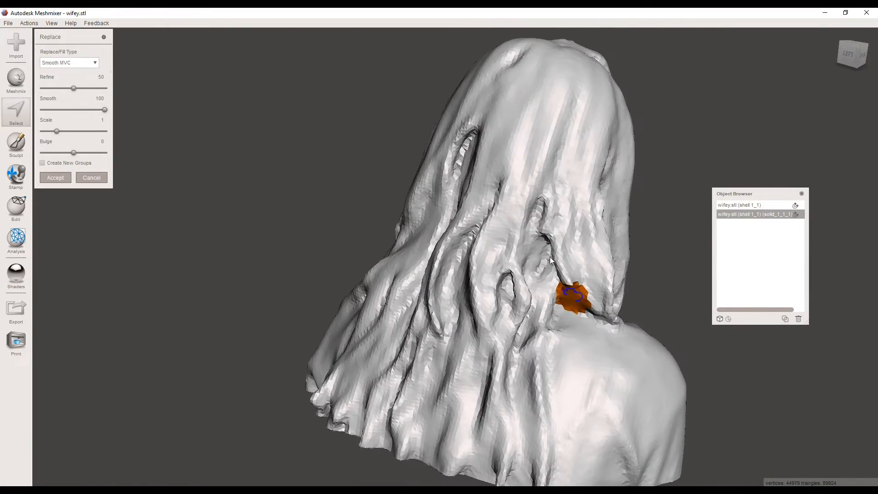
key("Return")
- Select the looped hollow in the hair above that shoulder and apply Erase & Fill with Smooth MVC
left_click_drag(515, 274, 509, 272)
right_click_drag(512, 270, 465, 285)
left_click_drag(465, 285, 477, 301)
key("f")
mouse_move(477, 301)
right_mouse_down()
mouse_move(569, 225)
mouse_move(526, 276)
mouse_move(513, 206)
right_mouse_up()
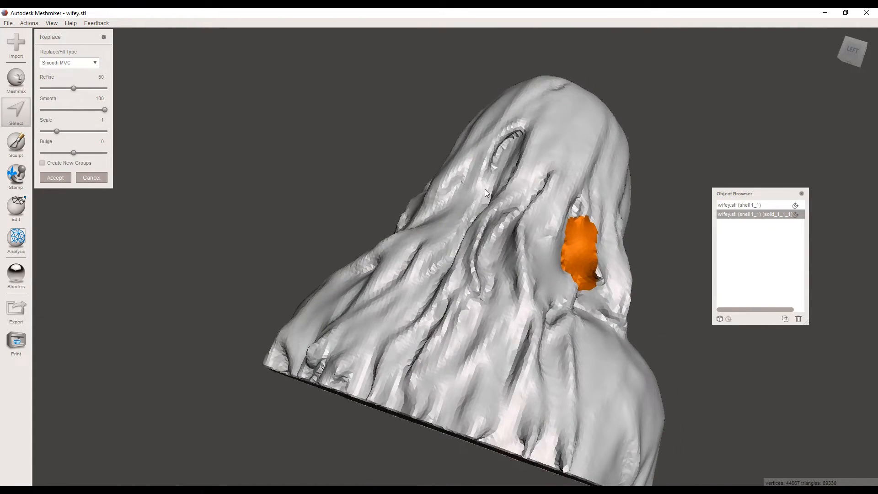
key("Return")
- Select the long, deep slot high on the back of the head and replace it using Erase & Fill
left_click_drag(503, 137, 508, 153)
right_click_drag(508, 153, 506, 178)
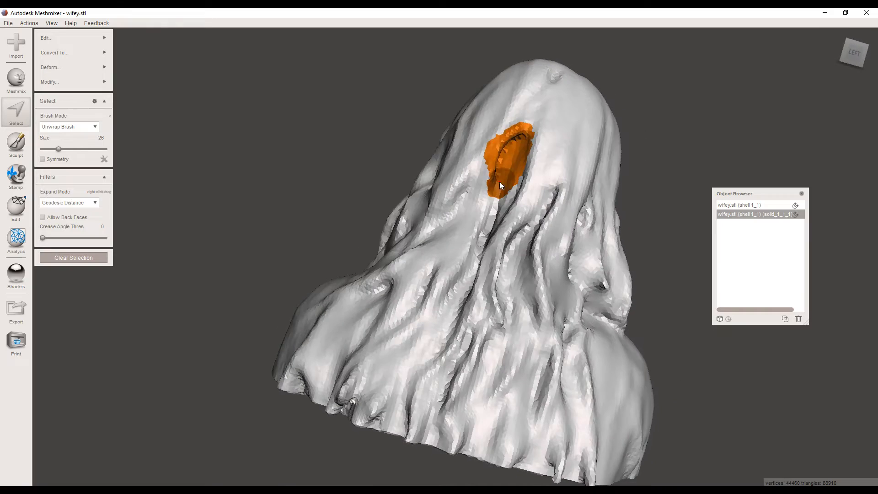
key("f")
mouse_move(529, 223)
right_mouse_down()
mouse_move(481, 277)
mouse_move(509, 224)
mouse_move(451, 198)
right_mouse_up()
scroll(451, 197, "up", 3)
key("Return")
- Select another small hollow in the hair and smooth it over with Erase & Fill
mouse_move(460, 149)
left_mouse_down()
mouse_move(468, 197)
mouse_move(470, 155)
left_mouse_up()
key("f")
scroll(471, 154, "down", 3)
right_click_drag(460, 196, 566, 234)
scroll(566, 234, "down", 3)
right_click_drag(506, 283, 412, 199)
key("Return")
scroll(412, 199, "up", 4)
left_click_drag(405, 181, 414, 183)
scroll(414, 182, "down", 3)
mouse_move(413, 183)
right_mouse_down()
mouse_move(443, 207)
mouse_move(110, 197)
right_mouse_up()
key("Escape")
- Activate sculpting with the RobustSmooth brush at size 26
right_click_drag(291, 222, 281, 242)
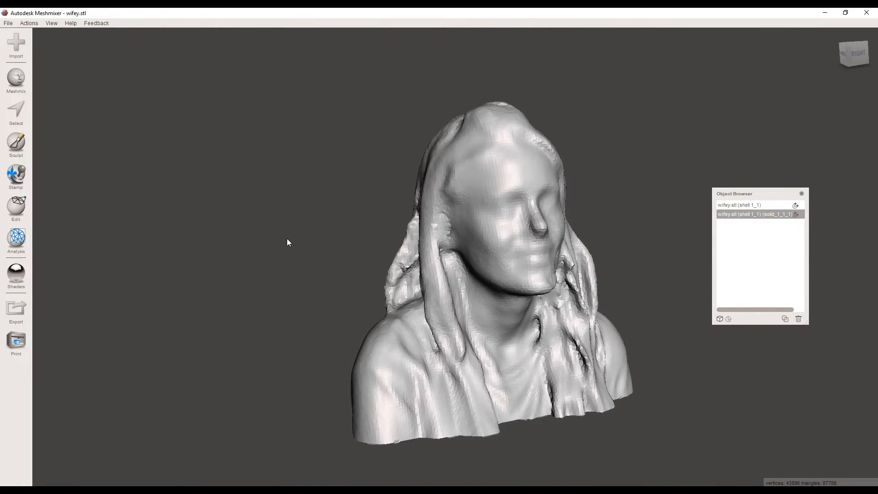
mouse_move(335, 263)
right_mouse_down()
mouse_move(515, 286)
mouse_move(534, 265)
mouse_move(535, 330)
mouse_move(511, 304)
mouse_move(514, 331)
mouse_move(484, 366)
right_mouse_up()
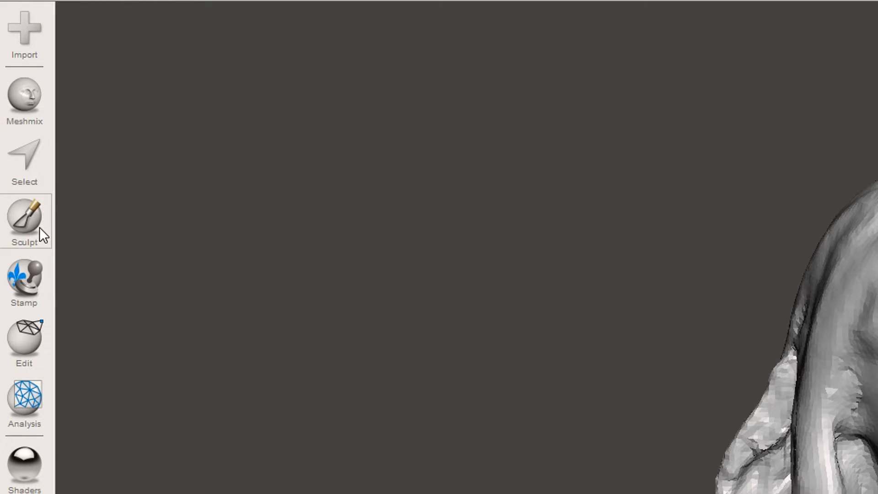
left_click(24, 151)
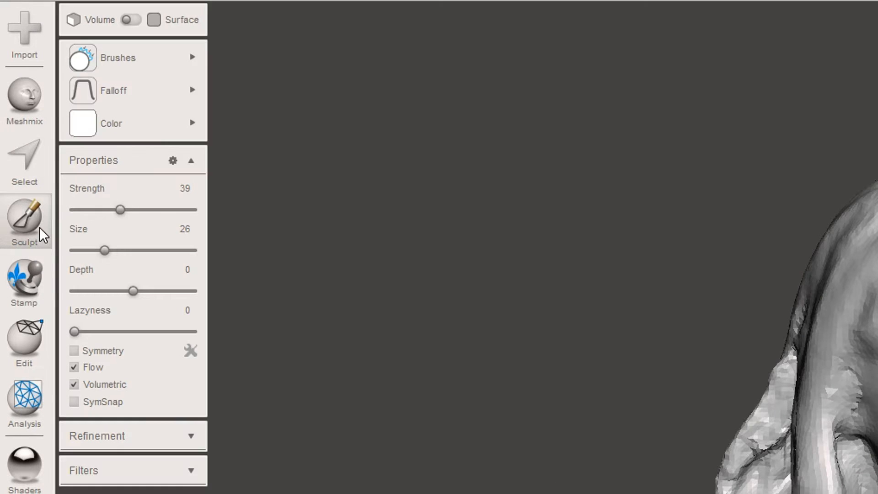
mouse_move(96, 56)
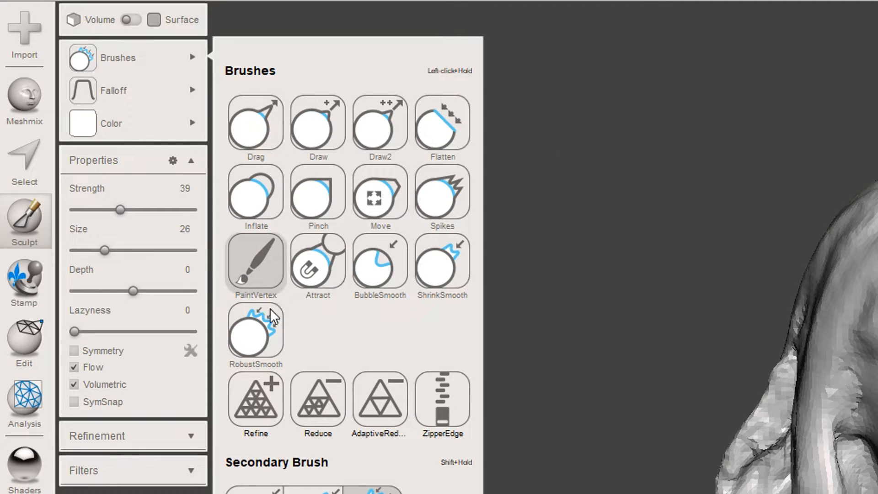
left_click(260, 327)
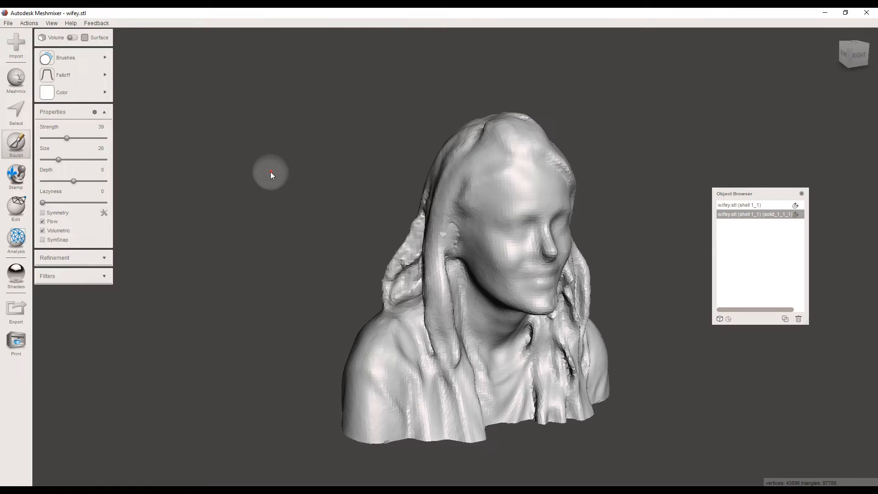
key("bracketright")
key("bracketright")
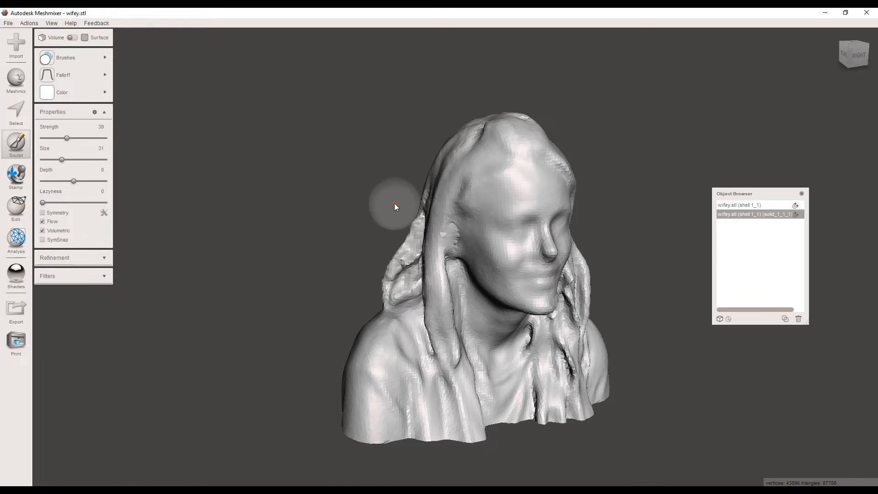
key("bracketleft")
key("bracketleft")
- Smooth the rough spots on the cheek and along the jaw with RobustSmooth strokes
scroll(388, 254, "up", 5)
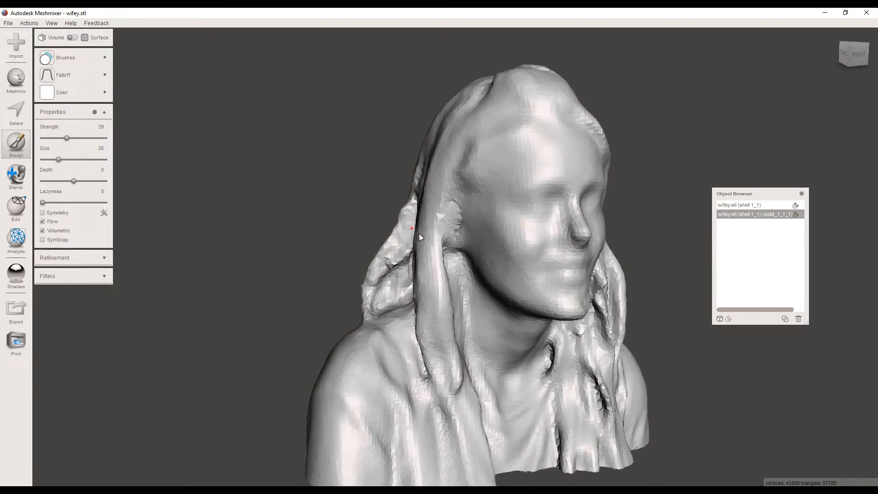
right_click_drag(485, 255, 416, 261)
scroll(414, 257, "up", 5)
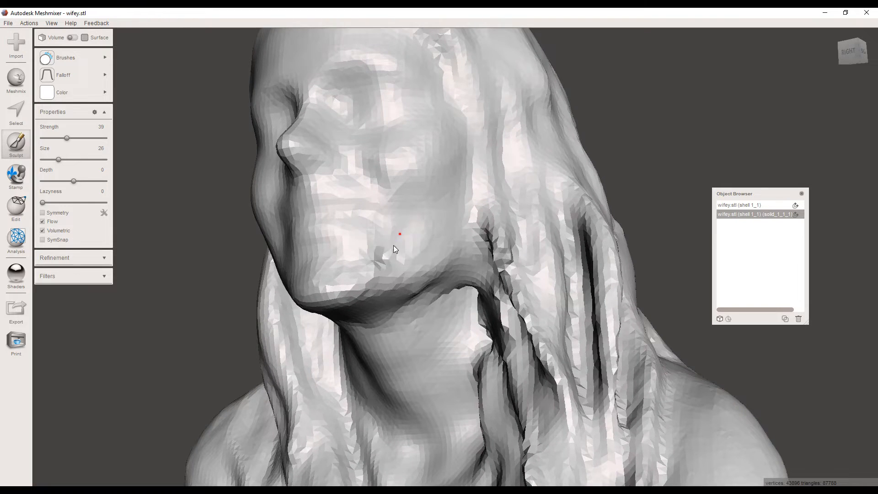
right_click_drag(346, 286, 350, 231)
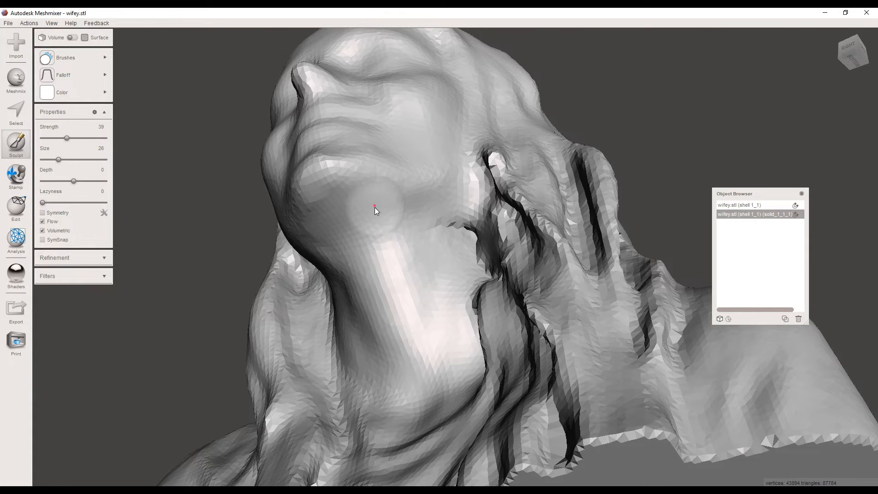
right_click_drag(375, 207, 408, 180)
mouse_move(462, 173)
left_mouse_down()
mouse_move(424, 183)
mouse_move(358, 221)
left_mouse_up()
right_click_drag(358, 221, 449, 161)
- Smooth the hair edge beside the jaw and the rough areas on the other side of the face
mouse_move(482, 147)
left_mouse_down()
mouse_move(473, 166)
mouse_move(392, 190)
mouse_move(427, 221)
mouse_move(491, 202)
mouse_move(471, 237)
mouse_move(504, 248)
left_mouse_up()
right_click_drag(466, 232, 328, 224)
mouse_move(288, 172)
left_mouse_down()
mouse_move(285, 127)
mouse_move(263, 145)
mouse_move(253, 175)
left_mouse_up()
right_click_drag(261, 211, 329, 172)
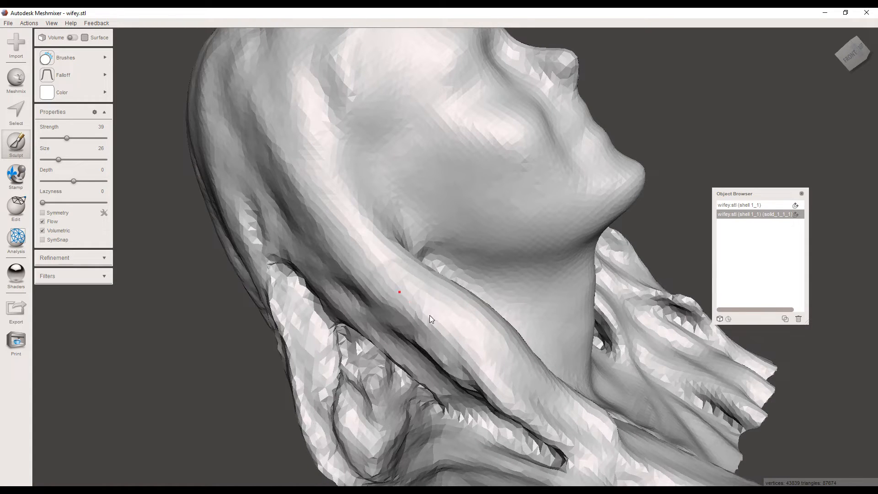
scroll(471, 297, "down", 2)
scroll(471, 295, "down", 2)
right_click_drag(521, 265, 366, 186)
right_click_drag(413, 239, 577, 216)
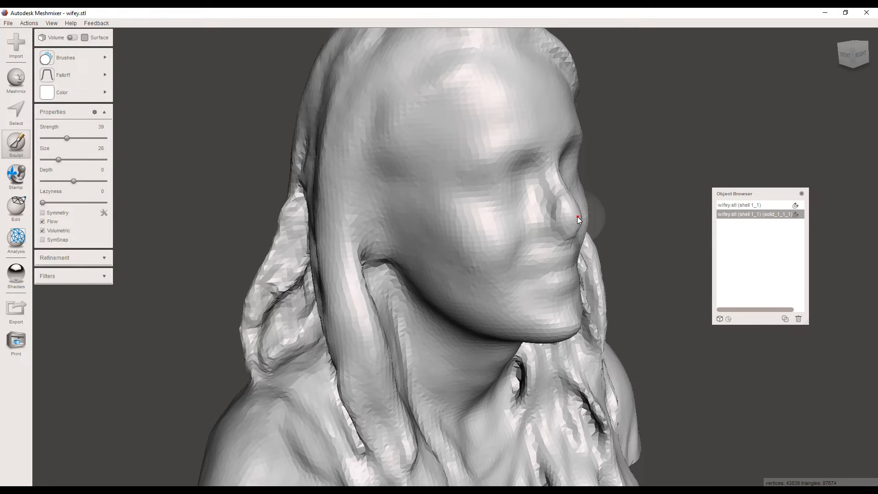
- Undo the stroke on the nose, reduce the brush size to 17 and smooth the side of the nose
left_click(577, 216)
key("ctrl+z")
scroll(541, 218, "up", 2)
middle_click_drag(567, 219, 527, 259)
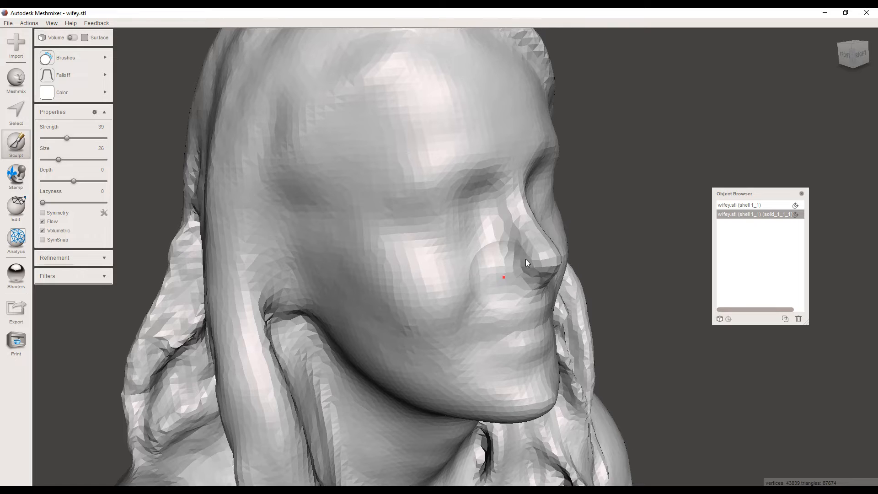
scroll(537, 259, "up", 3)
key("bracketleft")
key("bracketleft")
key("bracketleft")
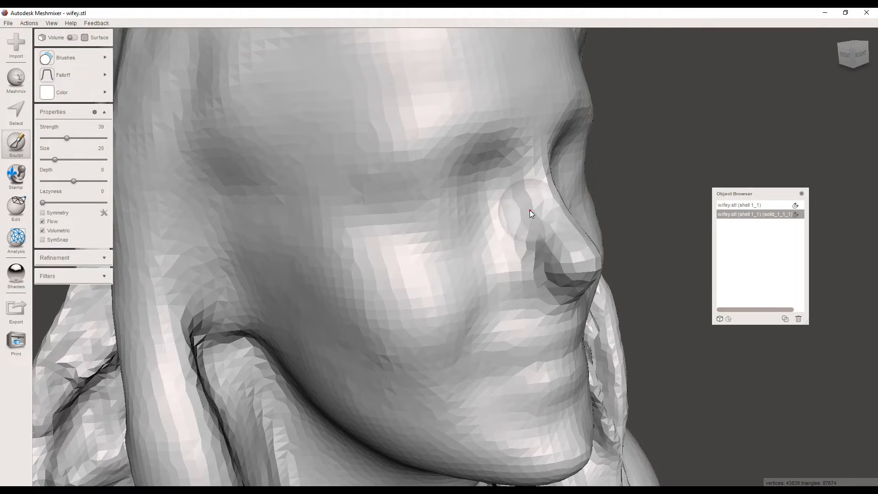
key("bracketleft")
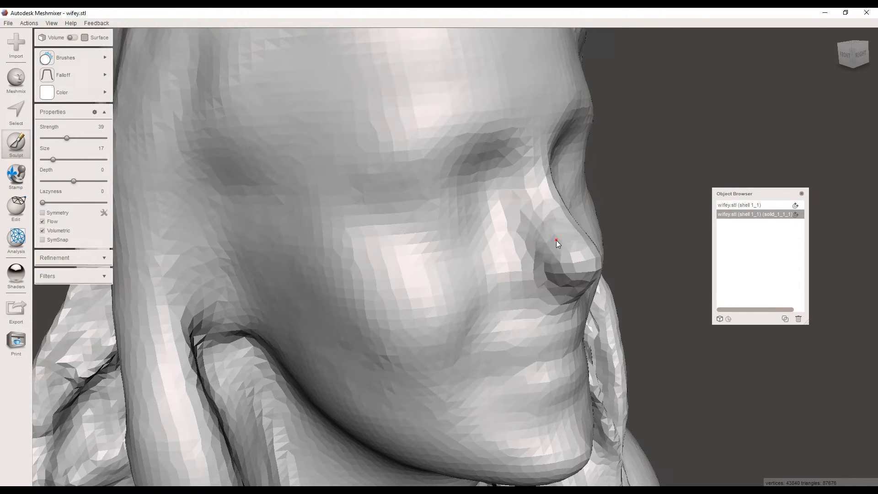
right_click_drag(523, 269, 451, 221)
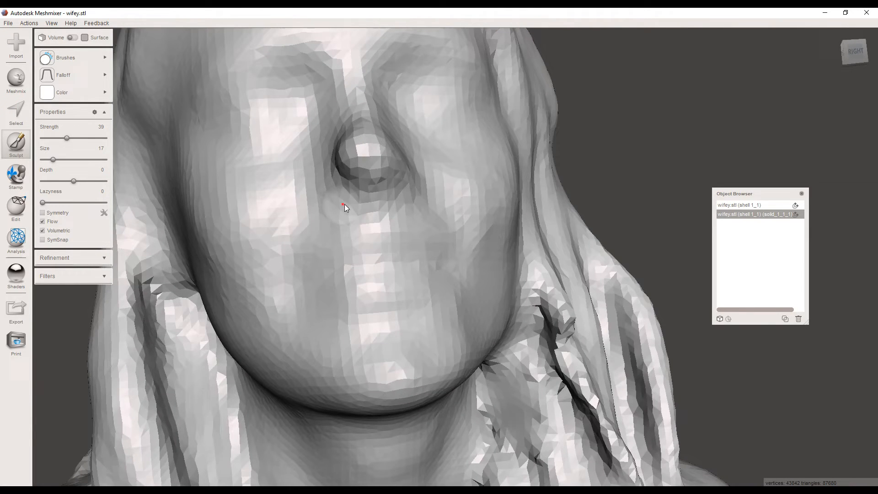
- Enlarge the brush to size 26 and smooth the rough hair strands beside the neck and down the chest
right_click_drag(391, 202, 460, 277)
key("bracketright")
mouse_move(468, 295)
left_mouse_down()
mouse_move(470, 323)
mouse_move(467, 297)
left_mouse_up()
mouse_move(479, 329)
left_mouse_down()
mouse_move(502, 380)
mouse_move(504, 273)
mouse_move(516, 421)
mouse_move(518, 285)
mouse_move(532, 381)
left_mouse_up()
mouse_move(533, 416)
left_mouse_down()
mouse_move(527, 449)
mouse_move(551, 407)
left_mouse_up()
mouse_move(544, 438)
left_mouse_down()
mouse_move(544, 454)
mouse_move(553, 397)
mouse_move(547, 413)
left_mouse_up()
- Smooth the jagged hair strands on the side of the head above the shoulder
scroll(547, 414, "down", 3)
right_click_drag(529, 413, 462, 401)
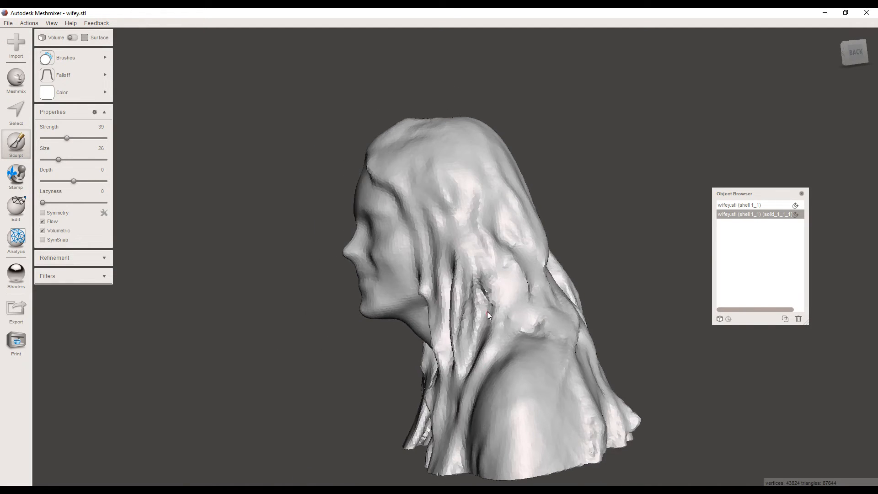
mouse_move(476, 304)
left_mouse_down()
mouse_move(460, 350)
mouse_move(472, 341)
left_mouse_up()
left_click_drag(484, 310, 492, 320)
mouse_move(492, 320)
right_mouse_down()
mouse_move(528, 340)
mouse_move(519, 327)
mouse_move(480, 348)
mouse_move(481, 336)
right_mouse_up()
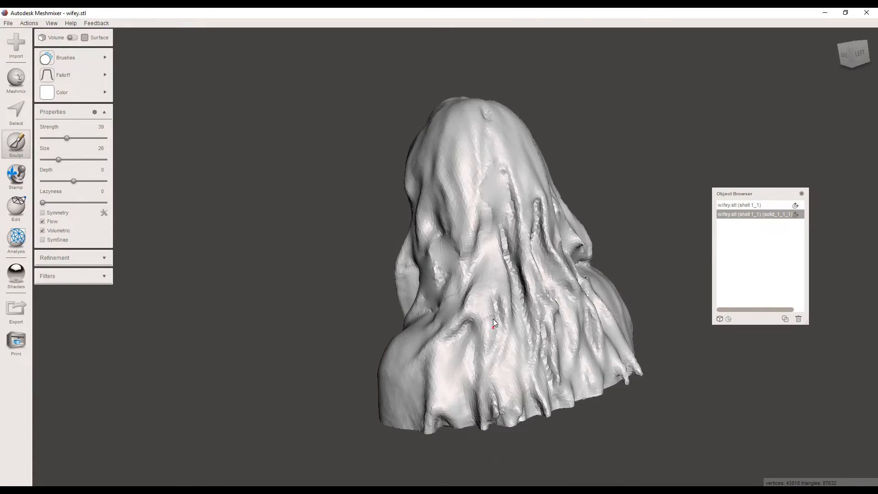
- Smooth the ridges in the hair on the back of the head and down the upper back
mouse_move(501, 229)
left_mouse_down()
mouse_move(486, 121)
mouse_move(452, 222)
left_mouse_up()
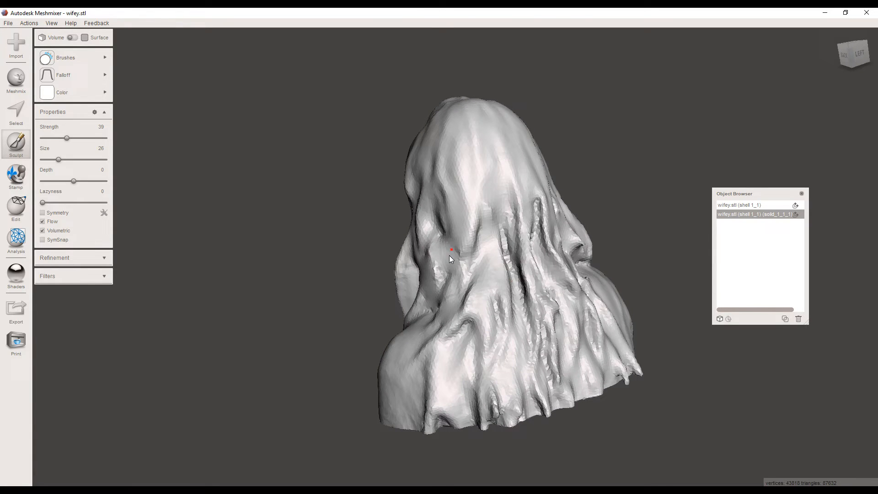
right_click_drag(468, 276, 439, 262)
left_click_drag(453, 212, 482, 320)
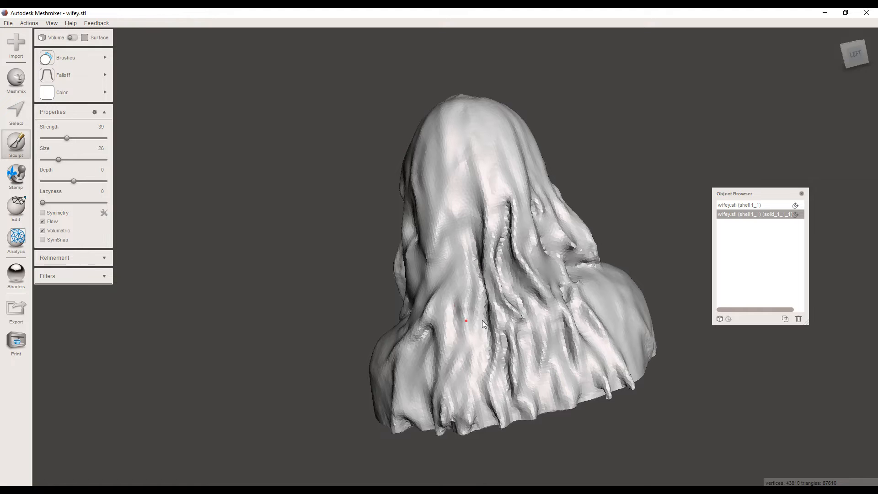
right_click_drag(484, 324, 444, 341)
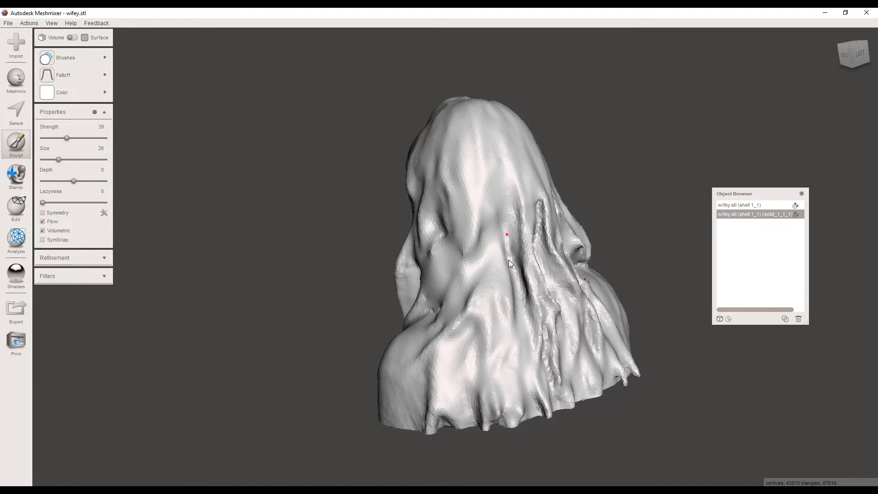
- Smooth the deep grooves between the long hair strands hanging down the back
right_click_drag(509, 259, 491, 290)
right_click_drag(492, 256, 530, 228)
left_click_drag(532, 229, 542, 271)
mouse_move(542, 271)
right_mouse_down()
mouse_move(512, 204)
mouse_move(472, 293)
mouse_move(474, 306)
mouse_move(436, 299)
mouse_move(507, 339)
right_mouse_up()
left_click_drag(506, 340, 492, 316)
right_click_drag(492, 316, 435, 293)
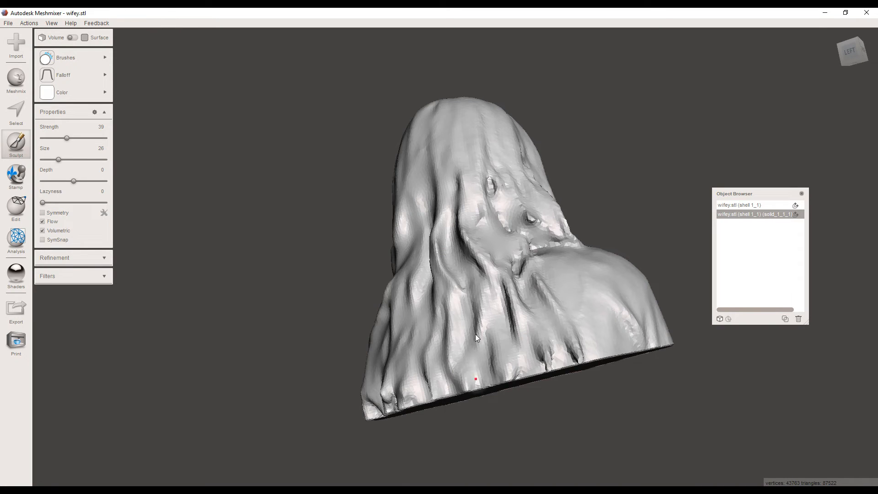
- Smooth the hair strands beside the shoulder down to the lower edge of the bust
right_click_drag(480, 211, 537, 253)
mouse_move(556, 286)
left_mouse_down()
mouse_move(559, 322)
mouse_move(546, 359)
left_mouse_up()
right_click_drag(545, 359, 504, 316)
left_click_drag(511, 350, 519, 368)
- Select the two rough notches along the bust's lower rim behind the shoulder and smooth them over with Erase & Fill
right_click_drag(539, 336, 518, 258)
scroll(517, 258, "up", 3)
key("s")
mouse_move(575, 261)
left_mouse_down()
mouse_move(576, 238)
mouse_move(589, 241)
left_mouse_up()
key("f")
right_click_drag(589, 241, 535, 262)
key("s")
mouse_move(535, 261)
left_mouse_down()
mouse_move(533, 292)
mouse_move(526, 260)
left_mouse_up()
key("f")
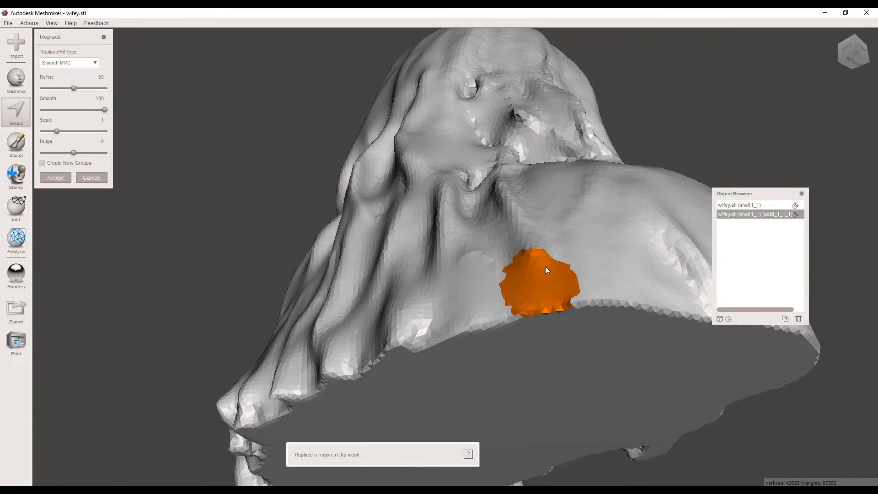
right_click_drag(546, 267, 517, 270)
- Return to sculpting and smooth the pits and folds in the hair where it meets the shoulder
left_click(23, 145)
right_click_drag(471, 210, 469, 254)
mouse_move(468, 254)
left_mouse_down()
mouse_move(506, 306)
mouse_move(510, 290)
mouse_move(464, 314)
left_mouse_up()
mouse_move(464, 314)
right_mouse_down()
mouse_move(589, 333)
mouse_move(534, 307)
mouse_move(491, 186)
right_mouse_up()
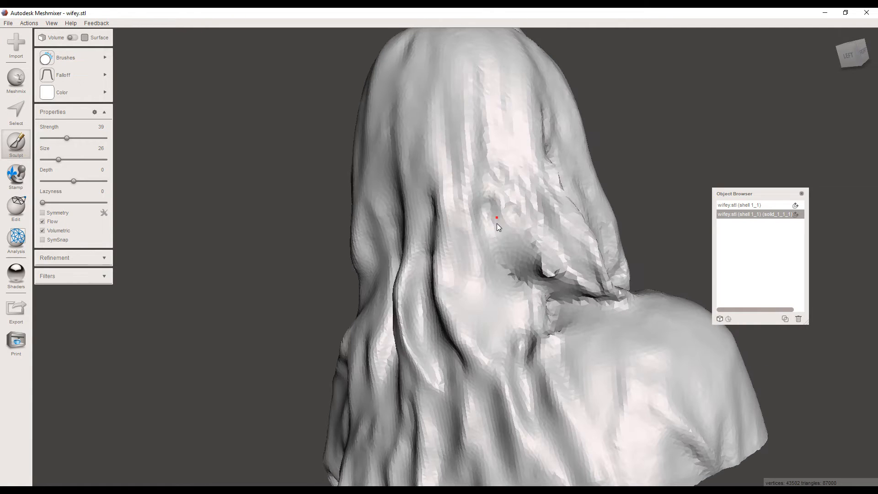
mouse_move(544, 263)
left_mouse_down()
mouse_move(536, 342)
mouse_move(567, 305)
left_mouse_up()
right_click_drag(567, 305, 572, 315)
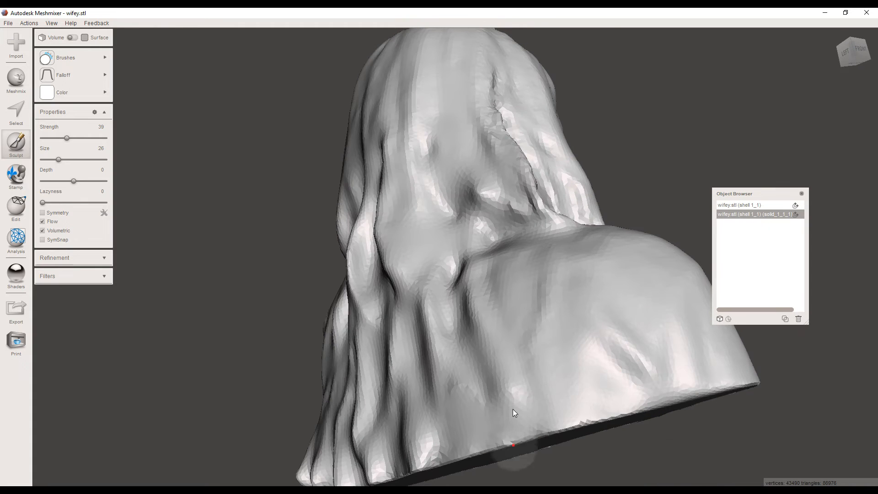
left_click_drag(468, 298, 471, 316)
right_click_drag(519, 263, 490, 308)
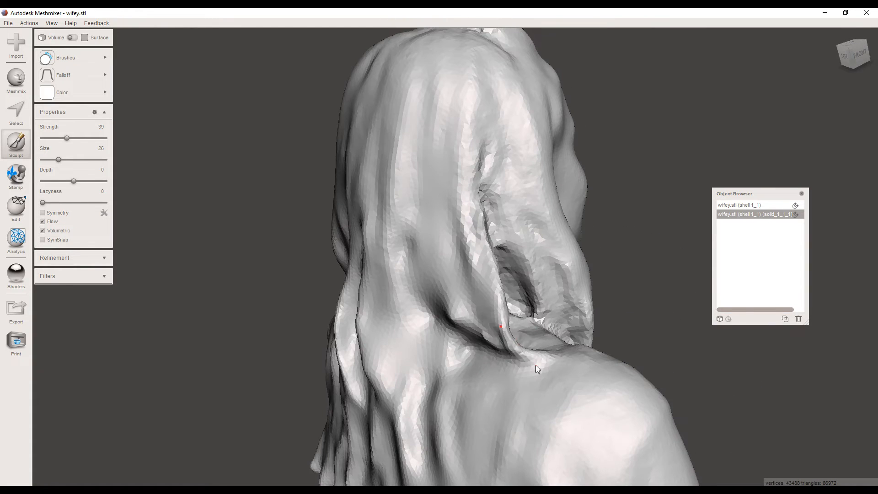
left_click_drag(469, 230, 455, 135)
- Select the large hollow in the hair above the shoulder and close it with Erase & Fill
mouse_move(454, 135)
right_mouse_down()
mouse_move(344, 172)
mouse_move(353, 206)
right_mouse_up()
key("s")
mouse_move(339, 215)
left_mouse_down()
mouse_move(328, 227)
mouse_move(362, 255)
mouse_move(376, 242)
left_mouse_up()
right_click_drag(376, 243, 364, 301)
mouse_move(365, 301)
left_mouse_down()
mouse_move(356, 325)
mouse_move(322, 301)
left_mouse_up()
right_click_drag(345, 339, 380, 249)
right_click_drag(455, 232, 459, 280)
left_click_drag(341, 213, 350, 312)
key("f")
mouse_move(350, 313)
right_mouse_down()
mouse_move(427, 297)
mouse_move(411, 279)
right_mouse_up()
- Resume sculpting and smooth the filled hair area, its jagged edge and the hair resting on the shoulder
left_click(16, 145)
mouse_move(472, 236)
left_mouse_down()
mouse_move(491, 221)
mouse_move(554, 328)
left_mouse_up()
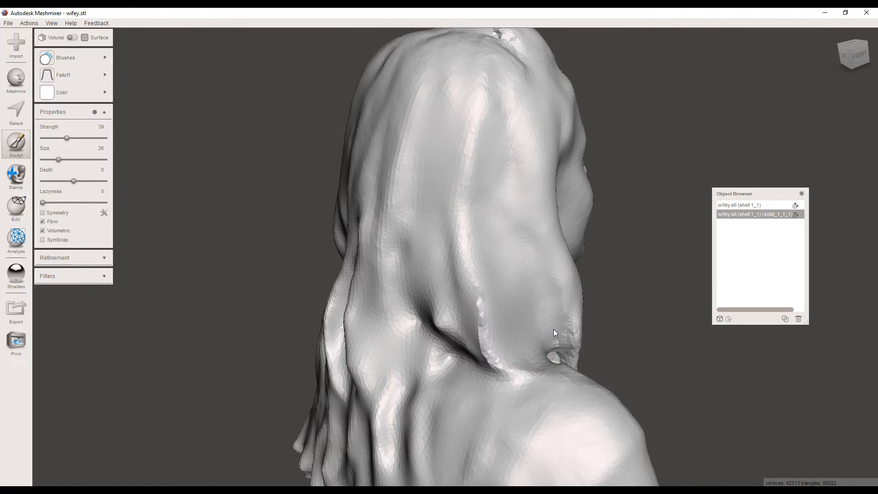
right_click_drag(554, 328, 477, 319)
left_click_drag(451, 357, 490, 345)
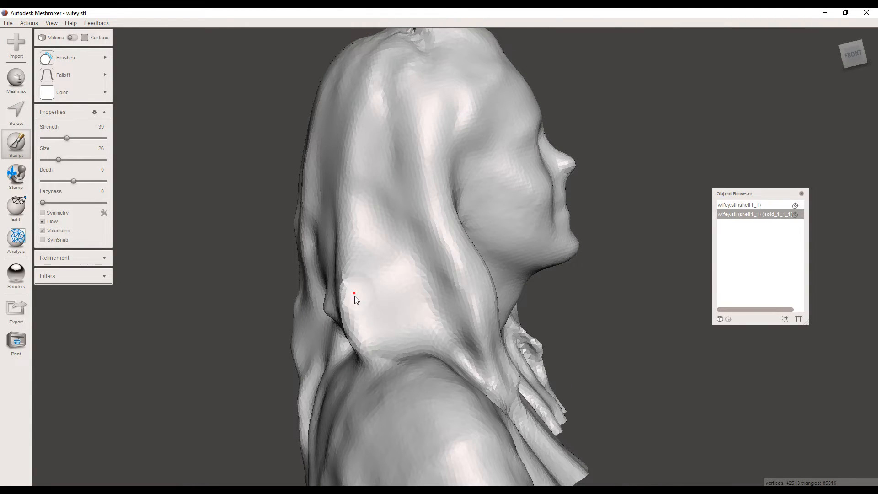
right_click_drag(355, 296, 466, 265)
right_click_drag(476, 320, 523, 227)
left_click_drag(523, 227, 546, 193)
- Smooth the front hair strands and the clothing folds over the shoulder and chest
right_click_drag(547, 194, 283, 315)
scroll(343, 383, "down", 3)
right_click_drag(352, 385, 423, 336)
left_click_drag(424, 336, 421, 281)
right_click_drag(421, 281, 276, 315)
left_click_drag(276, 315, 285, 254)
mouse_move(285, 254)
right_mouse_down()
mouse_move(303, 308)
mouse_move(344, 276)
mouse_move(358, 206)
right_mouse_up()
left_click_drag(358, 206, 330, 332)
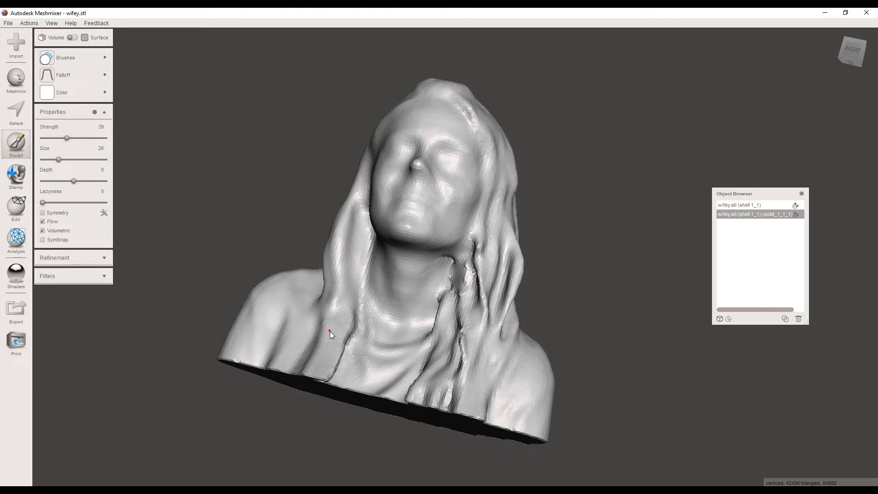
- Smooth the chest, the hairline at the top of the forehead and the hair beside the neck
mouse_move(330, 331)
right_mouse_down()
mouse_move(311, 309)
mouse_move(307, 317)
mouse_move(353, 352)
mouse_move(378, 334)
mouse_move(367, 288)
right_mouse_up()
left_click_drag(367, 287, 383, 364)
mouse_move(383, 363)
right_mouse_down()
mouse_move(394, 329)
mouse_move(395, 180)
mouse_move(445, 238)
right_mouse_up()
mouse_move(438, 193)
right_mouse_down()
mouse_move(367, 243)
mouse_move(411, 192)
right_mouse_up()
mouse_move(447, 142)
left_mouse_down()
mouse_move(401, 106)
mouse_move(421, 99)
left_mouse_up()
right_click_drag(487, 216, 482, 216)
mouse_move(482, 216)
left_mouse_down()
mouse_move(499, 252)
mouse_move(462, 259)
left_mouse_up()
- Select the small pit beside the neck below the jaw and repair it with Erase & Fill
scroll(463, 258, "up", 5)
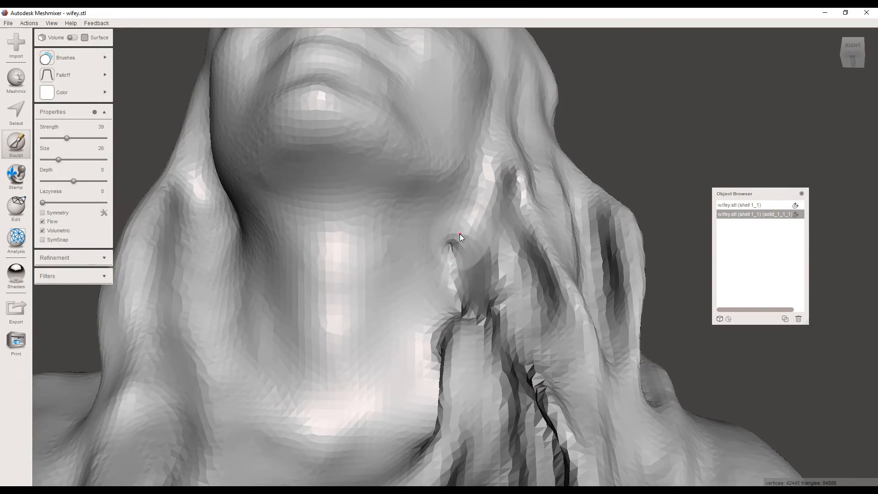
key("s")
left_click(458, 242)
key("f")
mouse_move(482, 266)
right_mouse_down()
mouse_move(521, 284)
mouse_move(545, 367)
right_mouse_up()
key("Return")
- Select the long dark crack in the front hair and fill it with Erase & Fill
left_click_drag(526, 359, 540, 427)
key("f")
scroll(543, 375, "down", 3)
right_click_drag(543, 375, 524, 374)
- Resume sculpting and smooth the hair strands beside the neck and around the filled crack
left_click(16, 144)
mouse_move(486, 355)
left_mouse_down()
mouse_move(506, 331)
mouse_move(501, 362)
left_mouse_up()
scroll(500, 362, "down", 3)
right_click_drag(501, 363, 466, 387)
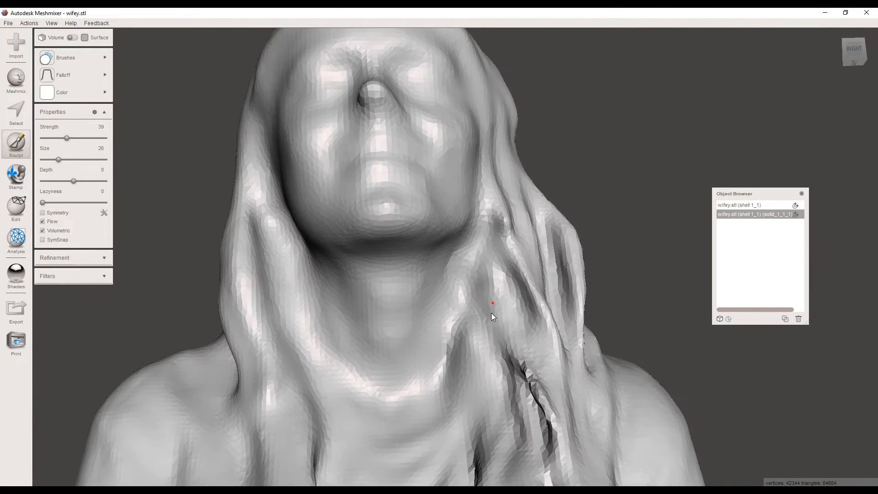
right_click_drag(549, 414, 559, 330)
mouse_move(536, 384)
left_mouse_down()
mouse_move(538, 413)
mouse_move(548, 327)
left_mouse_up()
- Select the remaining elongated hollow in the front hair and replace it with Erase & Fill
right_click_drag(549, 327, 492, 405)
scroll(556, 399, "up", 5)
key("s")
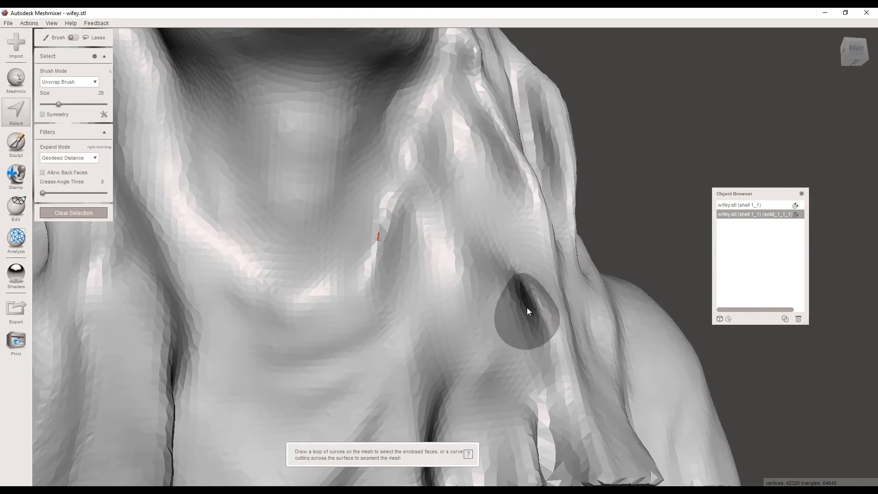
left_click_drag(516, 270, 538, 316)
key("f")
scroll(528, 301, "down", 3)
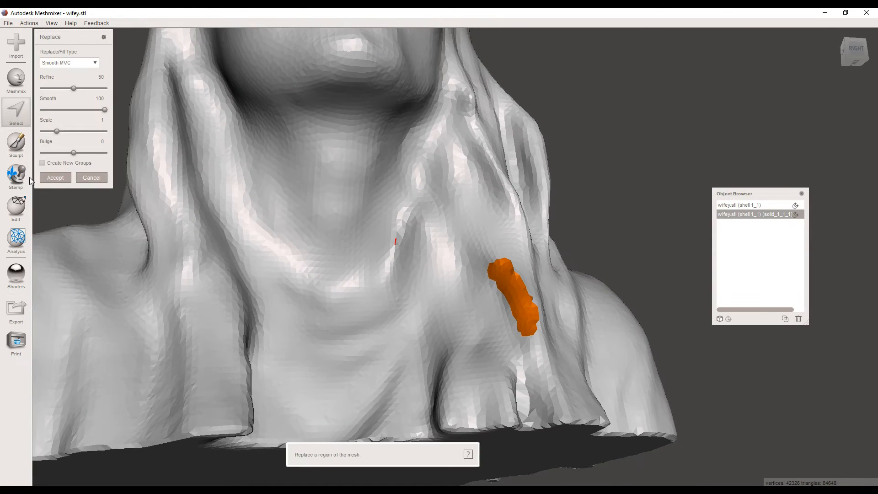
- Return to sculpting and smooth the front hair strands down to the lower edge of the bust
left_click(18, 151)
left_click_drag(514, 260, 517, 375)
right_click_drag(517, 374, 483, 384)
left_click_drag(481, 441, 486, 331)
right_click_drag(484, 339, 419, 352)
left_click_drag(498, 346, 493, 414)
scroll(531, 353, "down", 2)
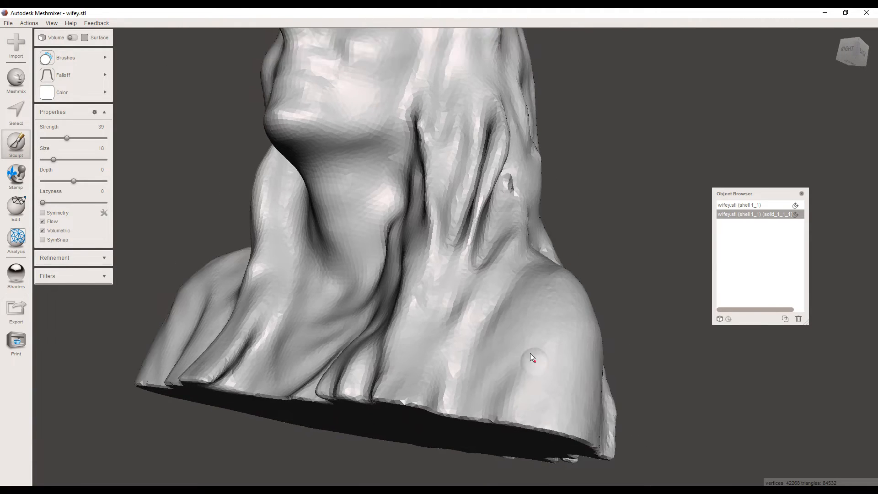
- Set the brush size to 26 and smooth the small bumps in the hair above the shoulder
right_click_drag(530, 353, 521, 244)
key("bracketright")
key("bracketright")
mouse_move(537, 237)
left_mouse_down()
mouse_move(548, 253)
mouse_move(484, 226)
mouse_move(431, 324)
mouse_move(487, 185)
left_mouse_up()
right_click_drag(542, 84, 485, 223)
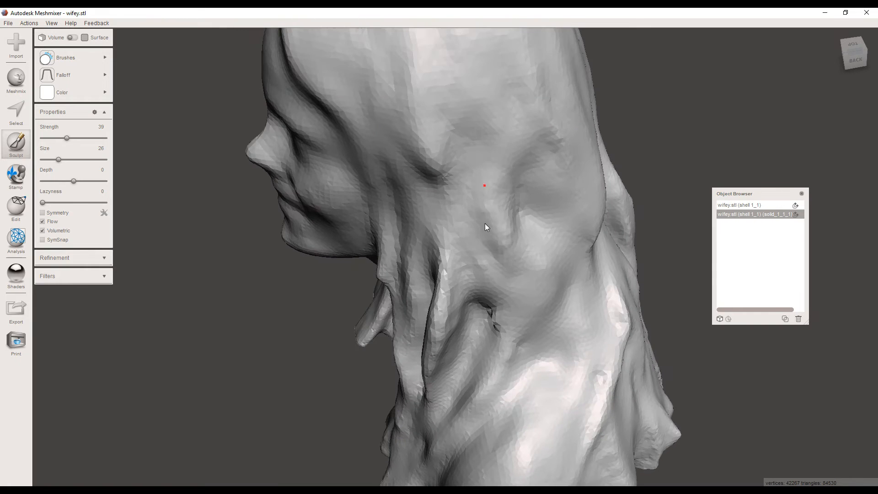
- Select the small hole where the side hair meets the shoulder, fill it with Erase & Fill and accept
scroll(489, 332, "up", 3)
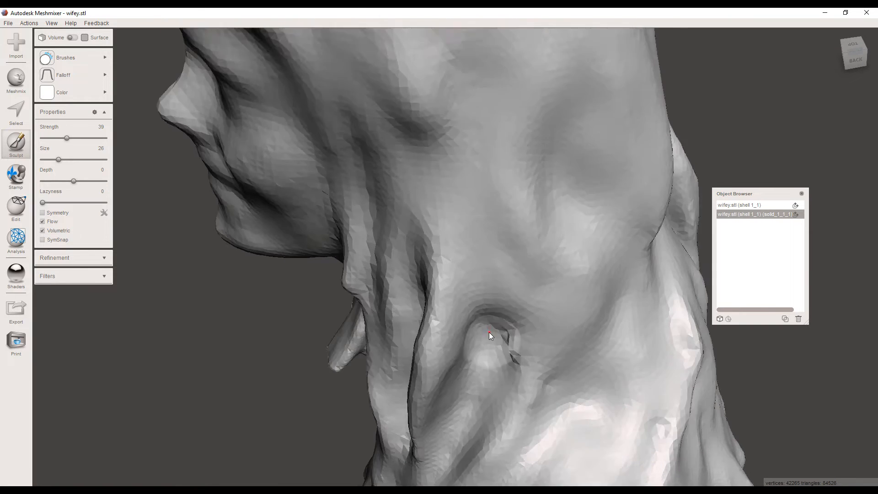
right_click_drag(490, 332, 533, 298)
key("s")
left_click_drag(535, 242, 553, 281)
key("f")
left_click(48, 178)
- Resume sculpting and smooth the remaining rough spots on the side hair, shoulder and back
left_click(16, 144)
scroll(487, 252, "down", 5)
scroll(487, 252, "up", 4)
mouse_move(487, 251)
right_mouse_down()
mouse_move(446, 281)
mouse_move(448, 300)
mouse_move(477, 295)
mouse_move(572, 202)
mouse_move(477, 221)
mouse_move(500, 232)
right_mouse_up()
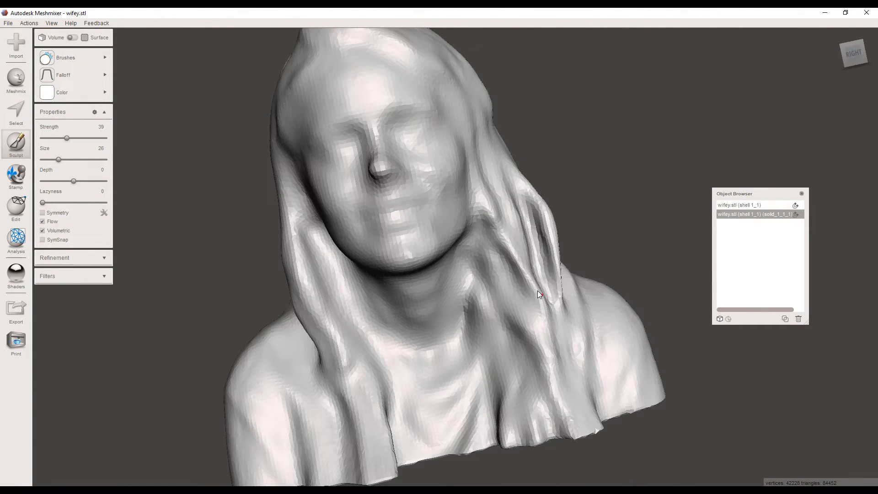
right_click_drag(554, 312, 503, 356)
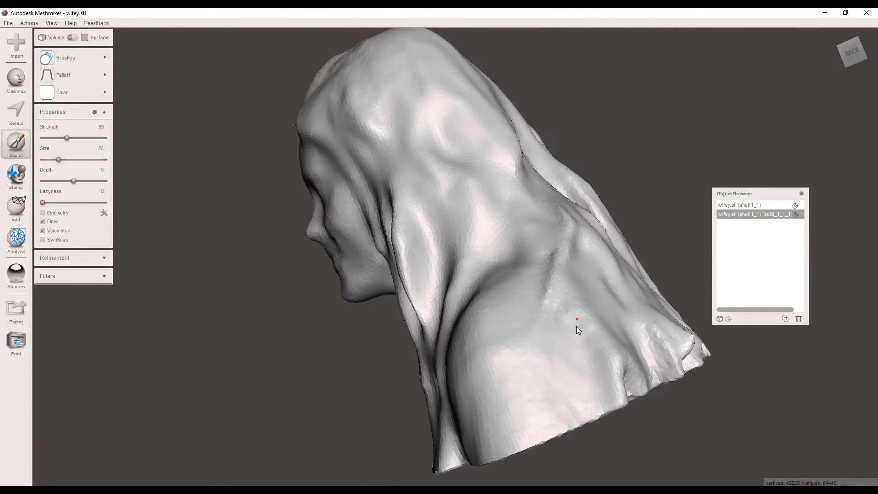
right_click_drag(577, 301, 555, 351)
right_click_drag(583, 270, 490, 211)
right_click_drag(500, 260, 514, 314)
scroll(443, 313, "up", 3)
scroll(478, 399, "down", 2)
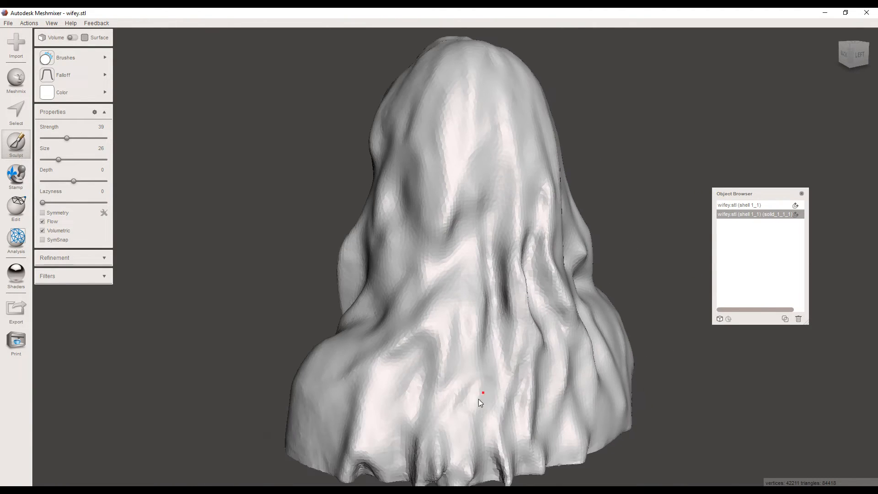
- Smooth the bumps on the crown of the head
right_click_drag(364, 406, 471, 213)
right_click_drag(507, 345, 349, 232)
right_click_drag(407, 185, 374, 219)
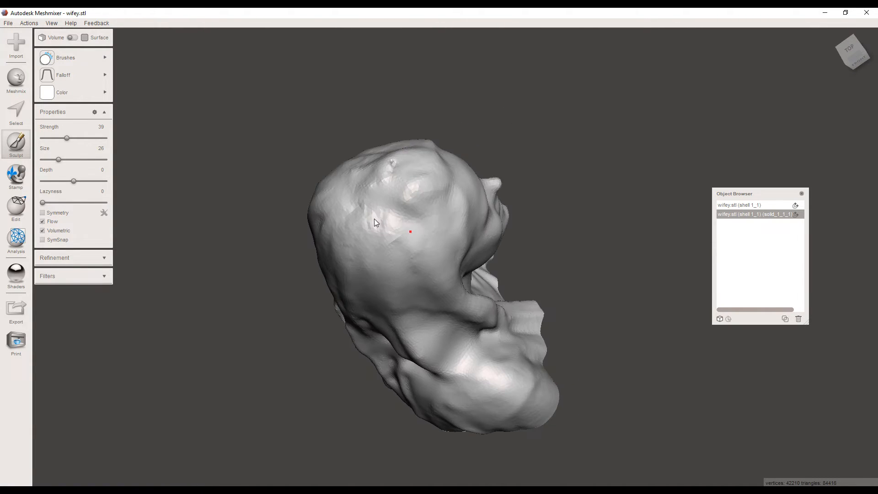
right_click_drag(392, 171, 402, 270)
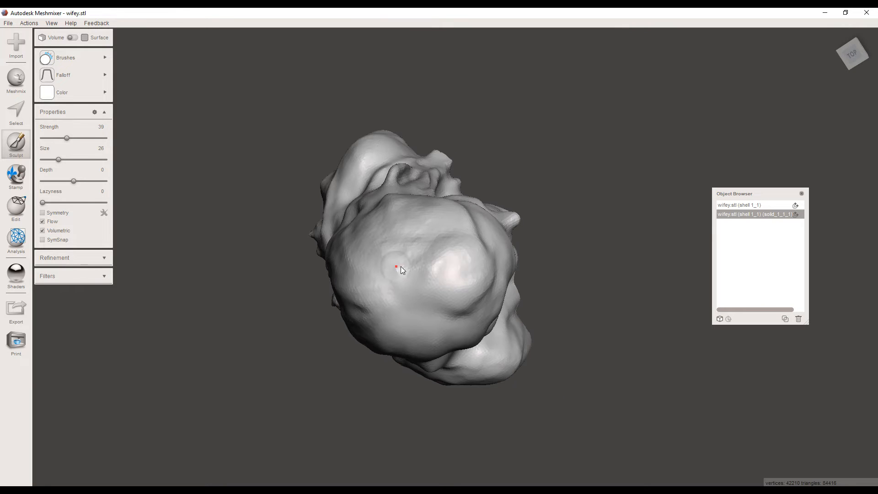
right_click_drag(420, 236, 310, 156)
- Select the rough spots on the hair tips at the bust's underside and repair them with Erase & Fill
mouse_move(347, 97)
right_mouse_down()
mouse_move(489, 202)
mouse_move(609, 234)
mouse_move(622, 251)
mouse_move(503, 226)
mouse_move(542, 215)
right_mouse_up()
key("s")
left_click(616, 260)
key("f")
key("Return")
left_click(500, 214)
key("f")
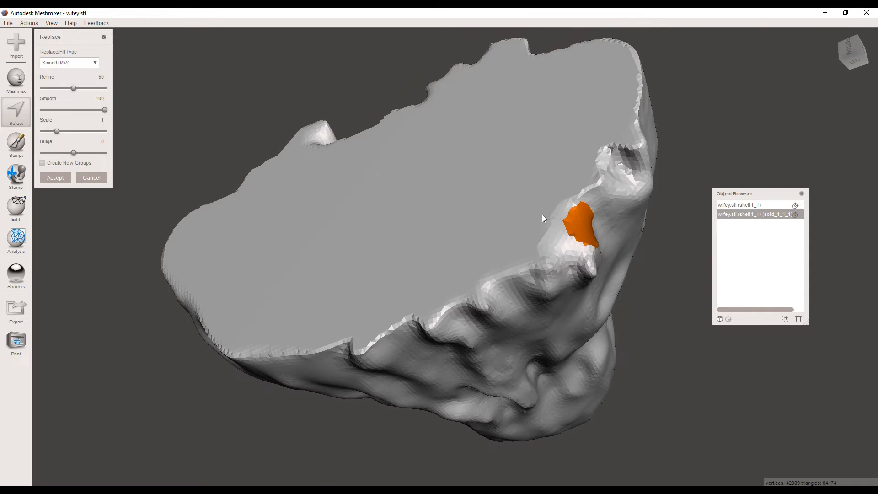
- Return to sculpting and smooth the hair ridges and bumps along the bust's lower back edge
left_click(16, 176)
left_click(16, 143)
right_click_drag(589, 255, 405, 145)
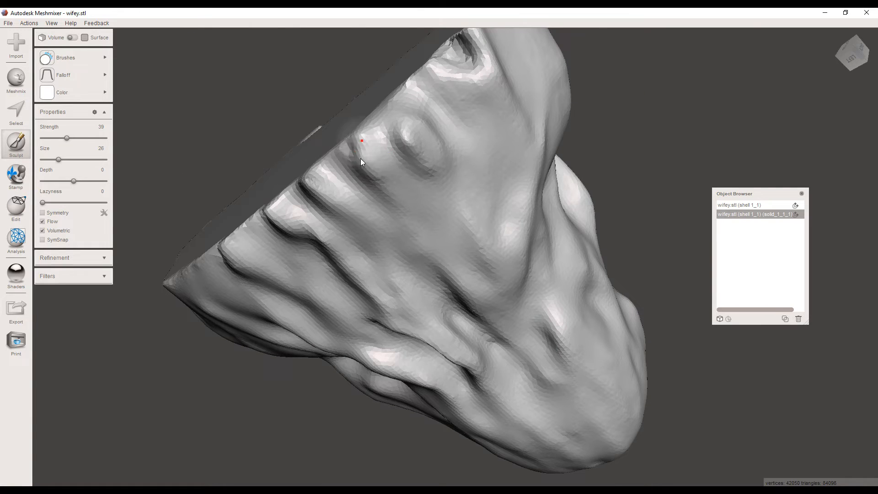
right_click_drag(389, 195, 506, 118)
right_click_drag(510, 169, 527, 142)
right_click_drag(442, 176, 378, 189)
right_click_drag(365, 275, 301, 393)
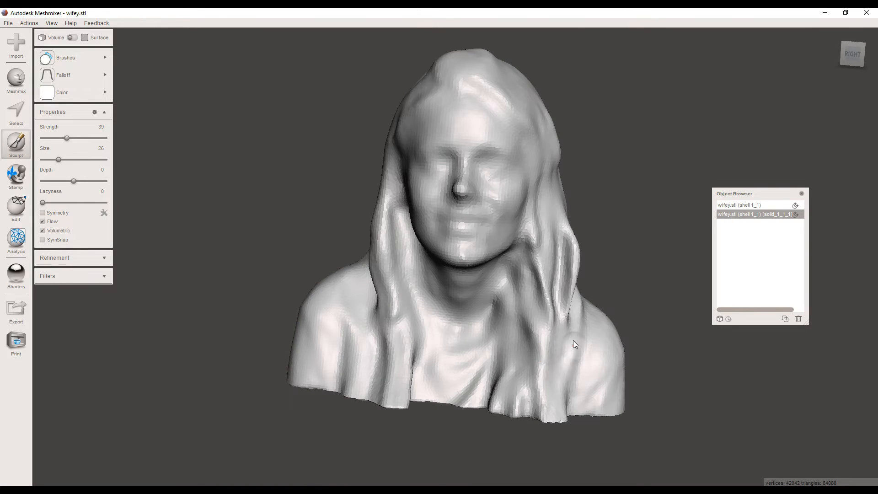
- Touch up the face and front of the bust with light smoothing and leave sculpting
right_click_drag(574, 345, 520, 209)
right_click_drag(498, 267, 519, 212)
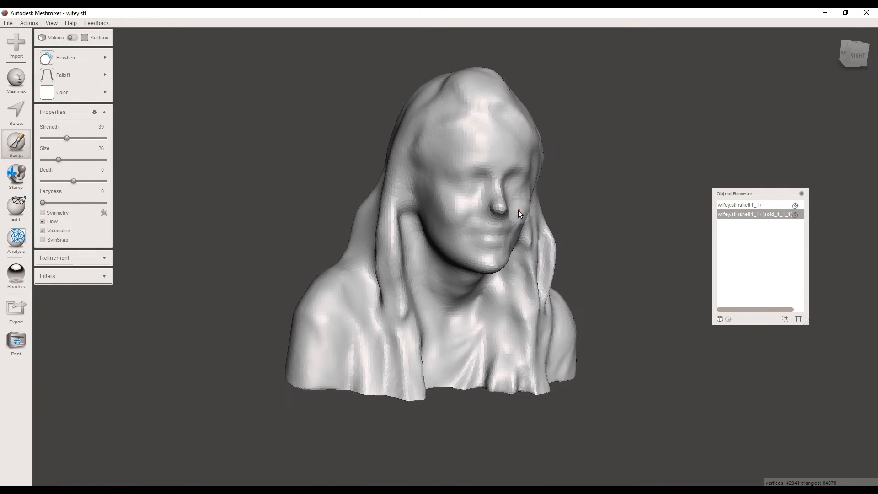
right_click_drag(444, 214, 479, 212)
right_click_drag(468, 260, 492, 210)
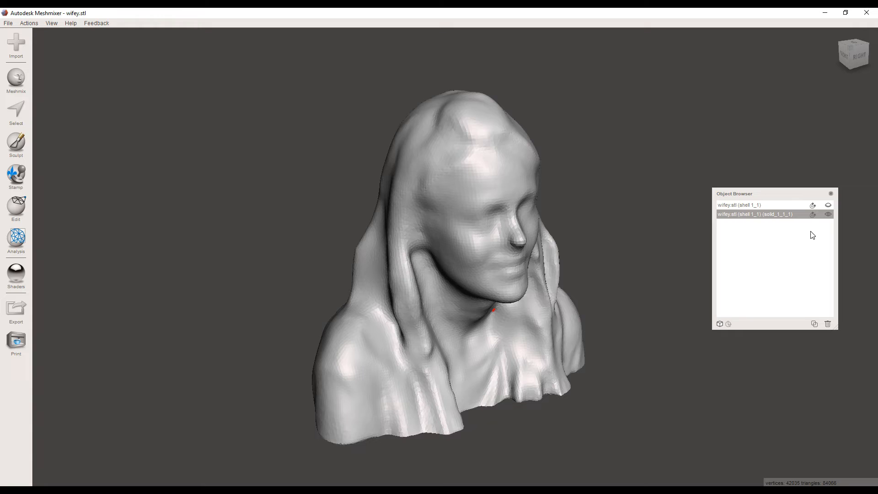
- Hide the cleaned solid, display the original scan shell wifey.stl (shell 1_1), and examine its hair from the front and back
left_click(828, 207)
left_click(828, 215)
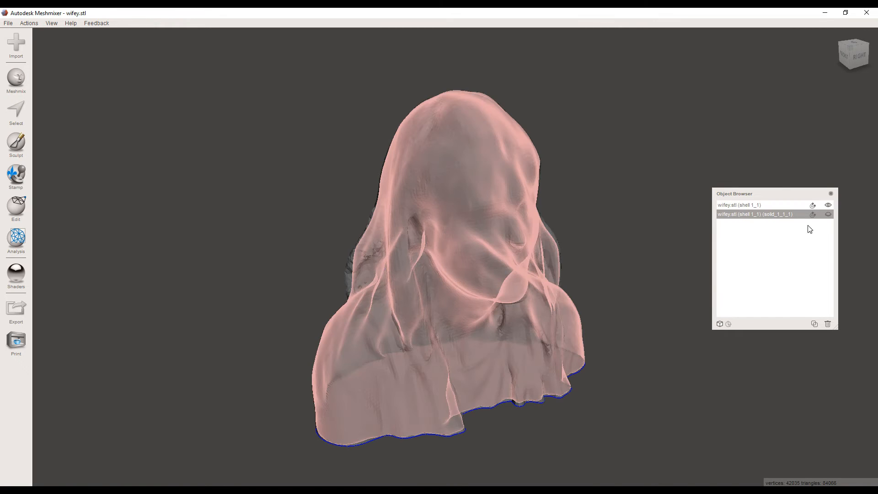
left_click(748, 206)
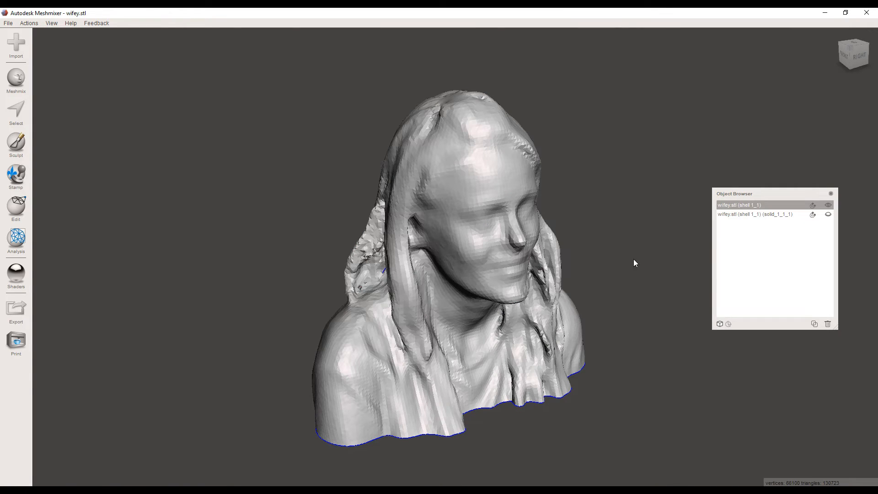
right_click_drag(355, 290, 584, 309)
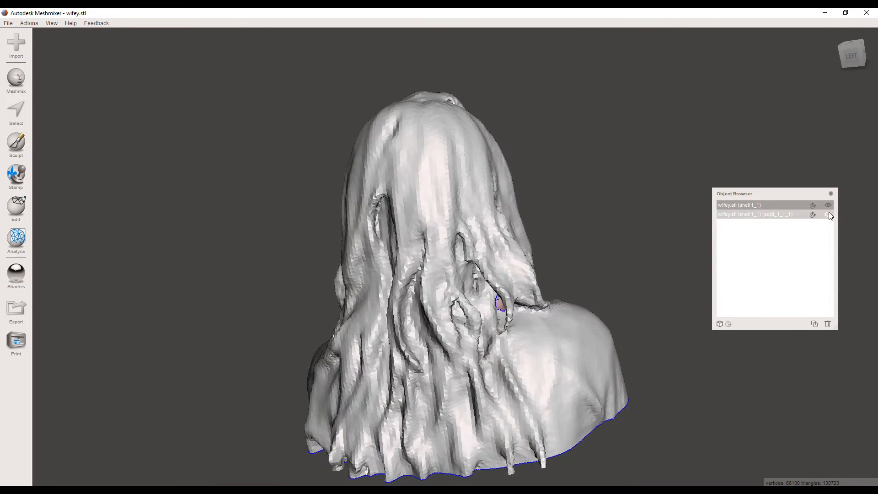
- Switch back to displaying only the cleaned solid and examine its back, underside and front for comparison with the original scan
left_click(829, 213)
left_click(788, 215)
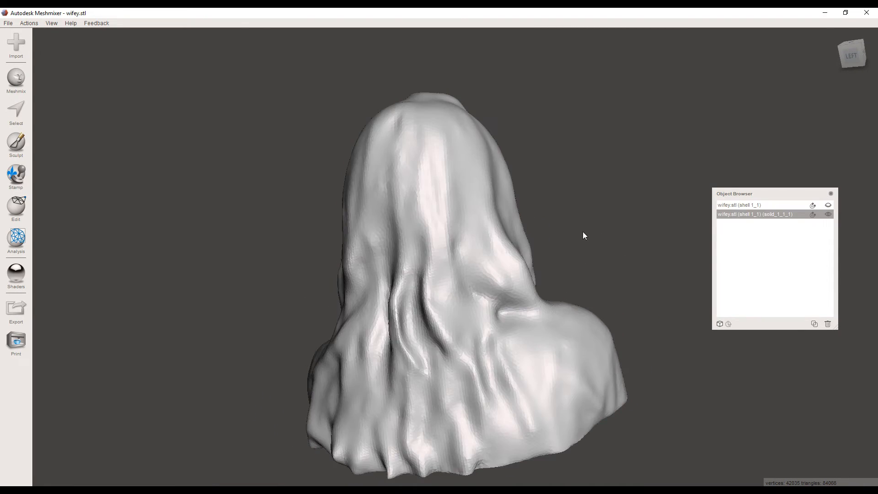
right_click_drag(479, 261, 534, 260)
scroll(533, 258, "up", 5)
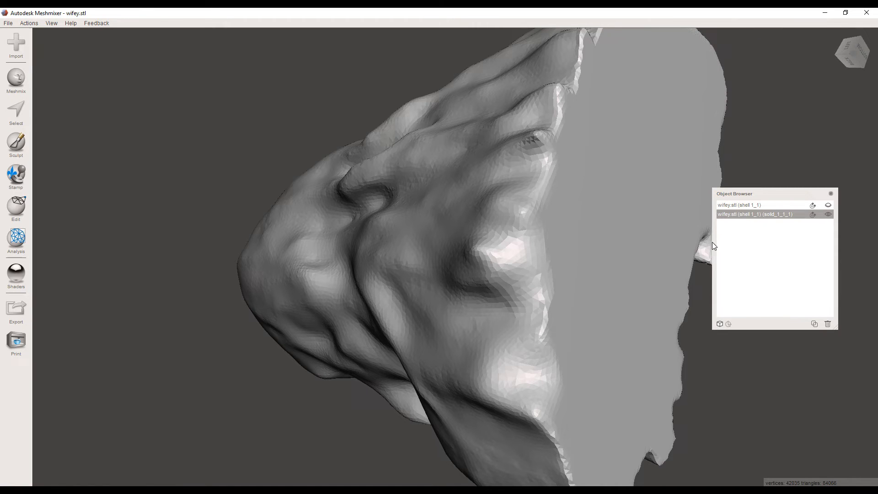
scroll(572, 261, "down", 5)
right_click_drag(572, 261, 388, 357)
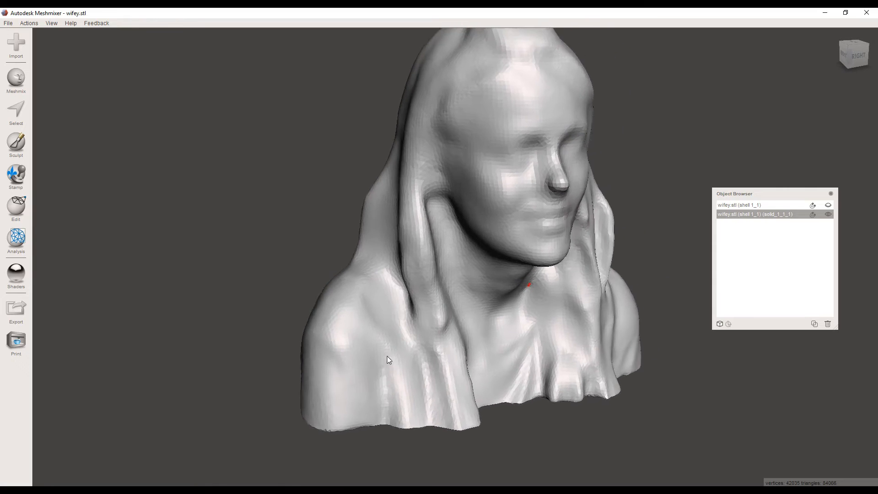
scroll(387, 356, "down", 2)
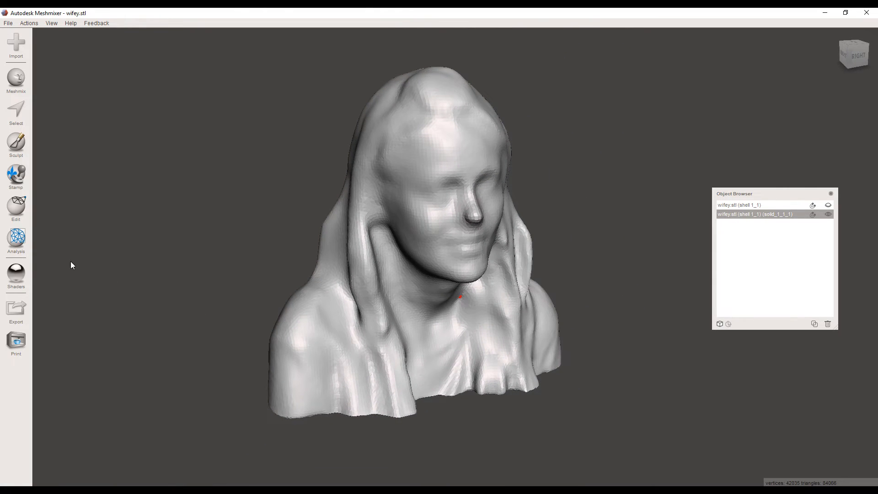
- Plane Cut the solid bust just above its ragged lower edge to give it a flat base
left_click(26, 216)
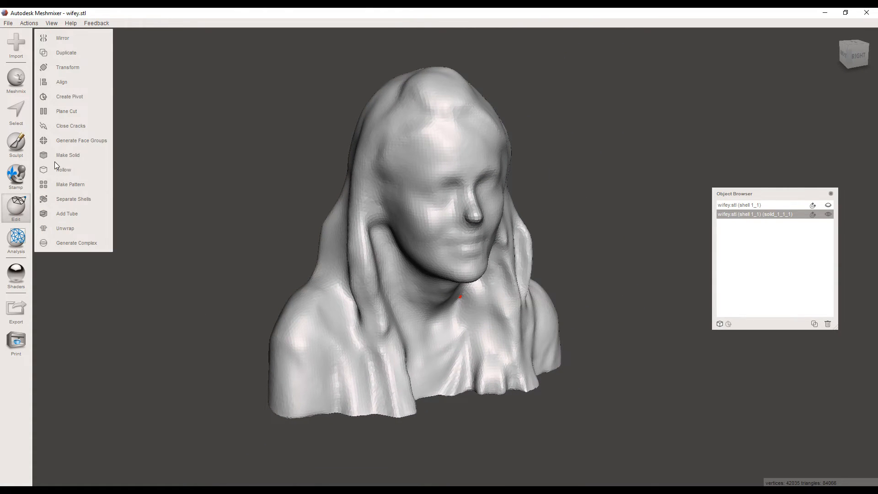
left_click(68, 112)
left_click_drag(425, 214, 425, 344)
key("Return")
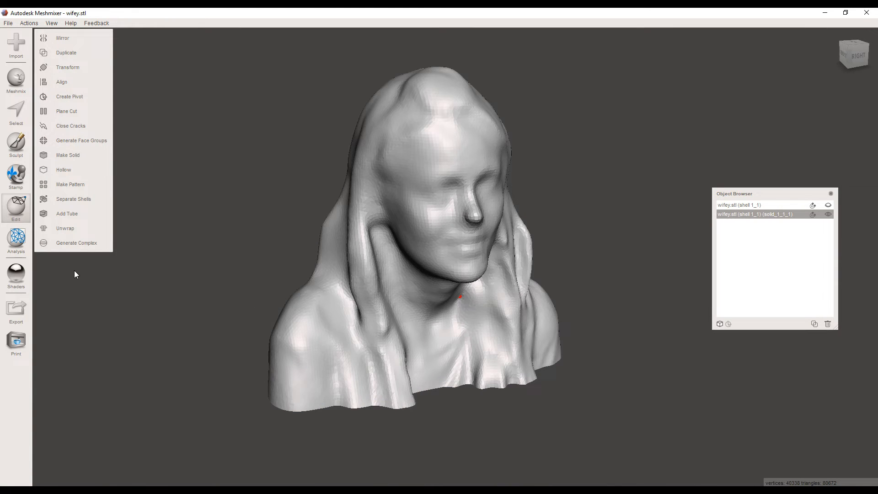
- Run the Inspector on the trimmed bust and check it from several sides for mesh defects
left_click(22, 243)
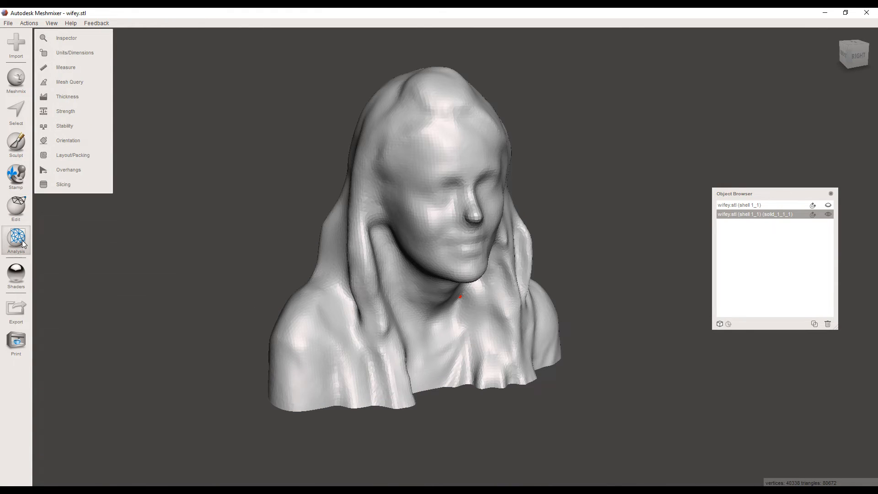
left_click(69, 39)
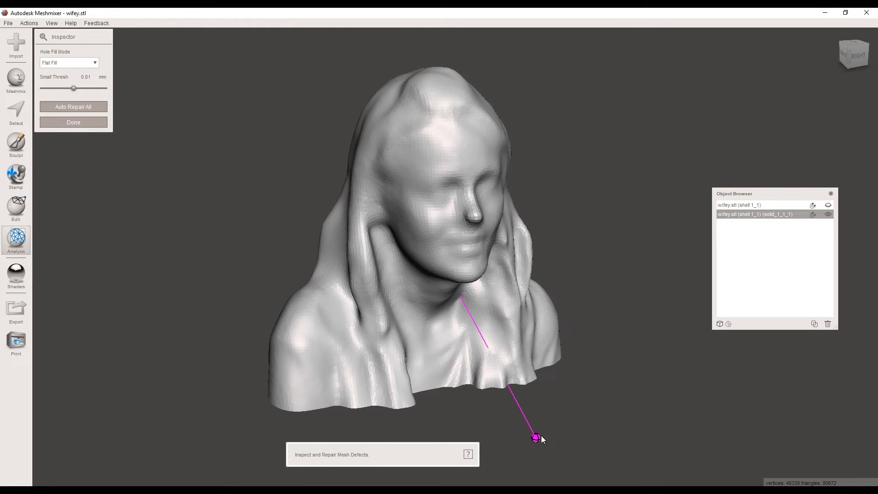
right_click_drag(595, 418, 120, 431)
right_click_drag(499, 374, 457, 435)
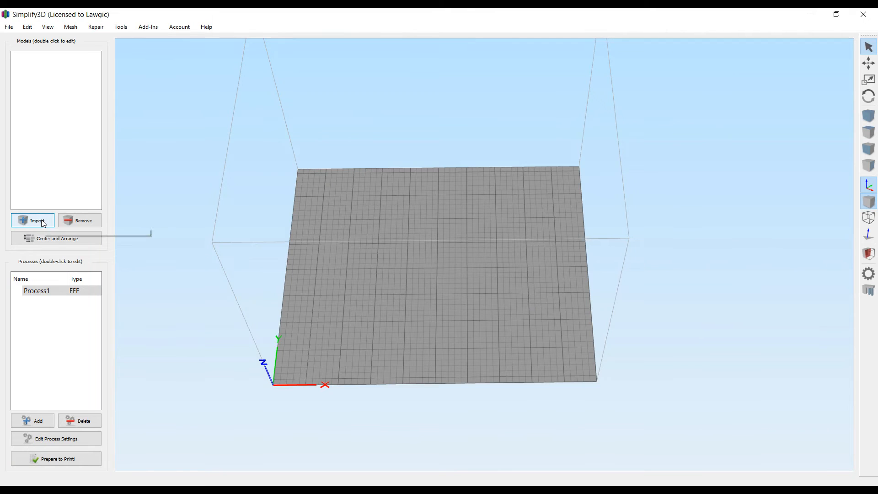
- In Simplify3D, import the wifey_fixed model from the Desktop and bring the whole bust into view over the build plate
left_click(44, 223)
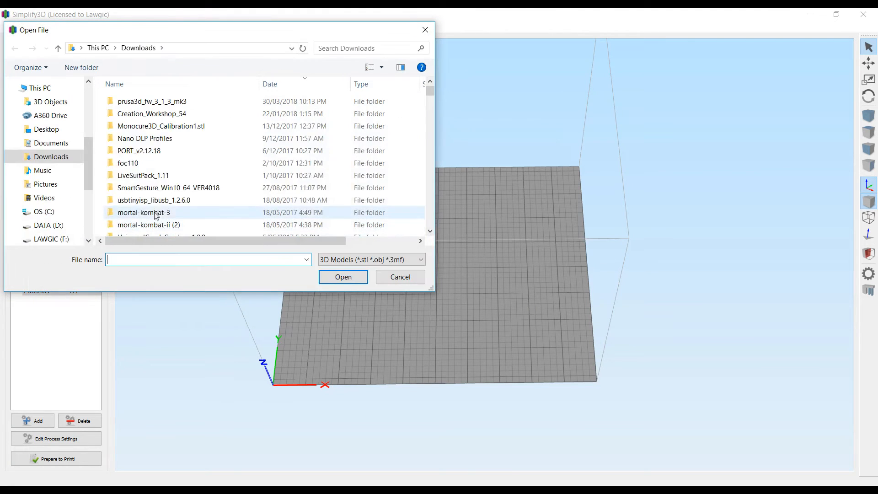
left_click(46, 129)
double_click(254, 97)
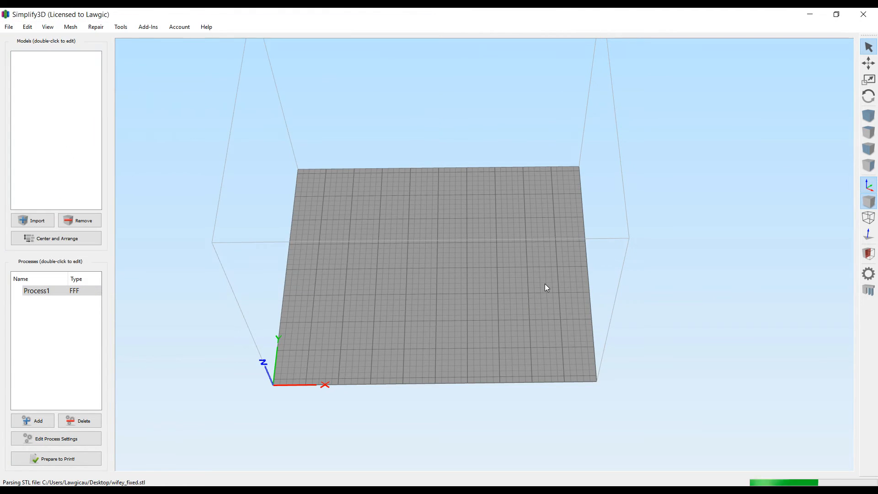
left_click(506, 264)
scroll(498, 332, "down", 4)
middle_click_drag(498, 332, 493, 362)
left_click_drag(493, 362, 495, 355)
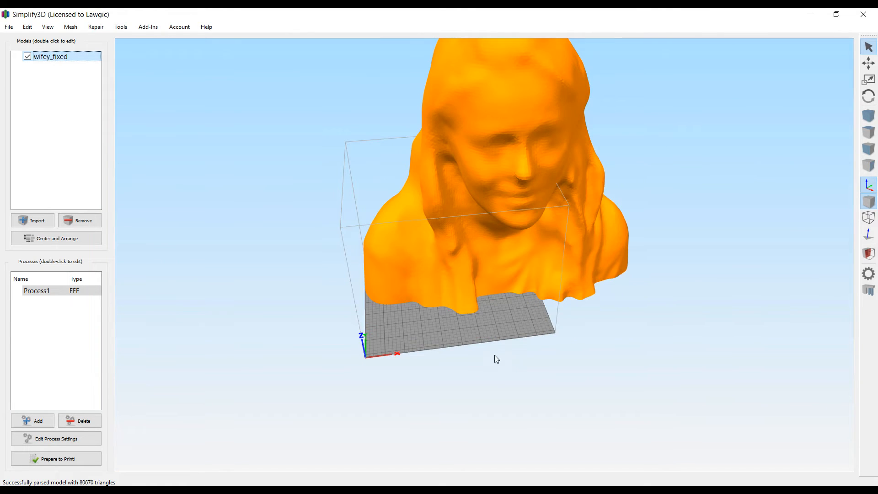
- Scale wifey_fixed uniformly, trying a Z size of 200 mm first and then setting it to 150 mm
double_click(73, 58)
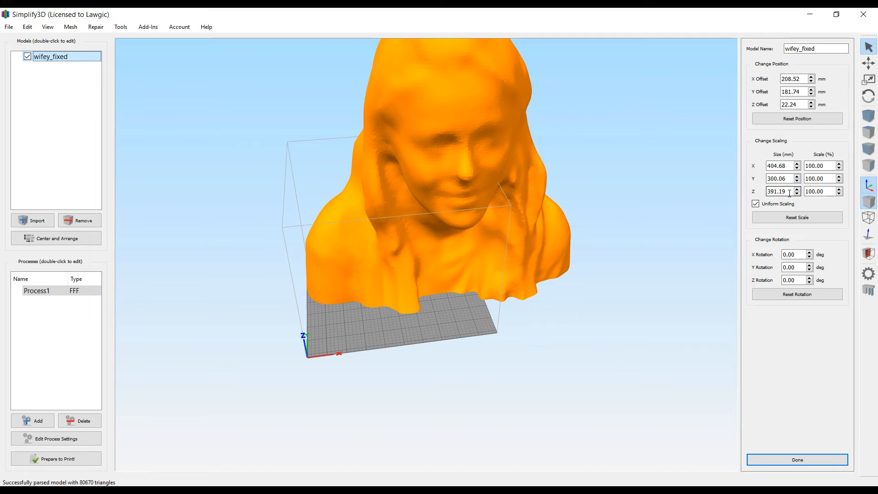
type("200")
key("Return")
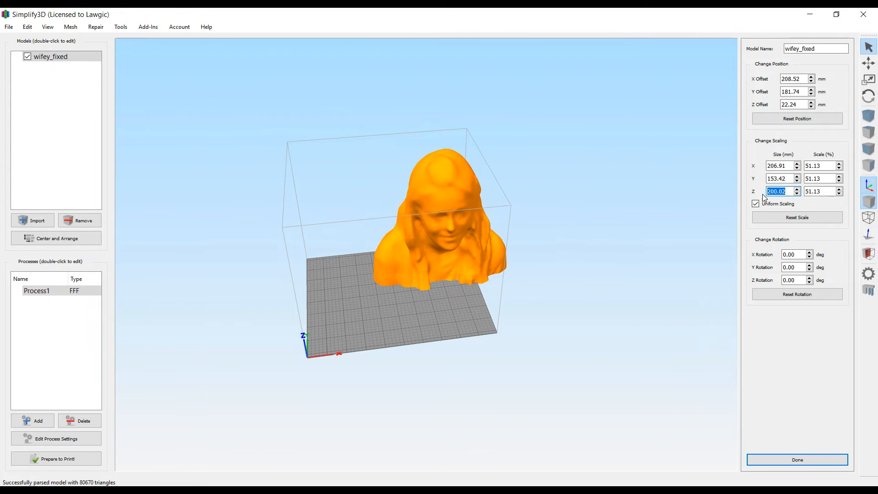
type("150")
key("Return")
key("Return")
- Generate automatic supports for the bust with a 5 mm support pillar resolution and a 70-degree max overhang angle
left_click_drag(400, 306, 590, 271)
scroll(623, 368, "up", 2)
scroll(634, 371, "up", 3)
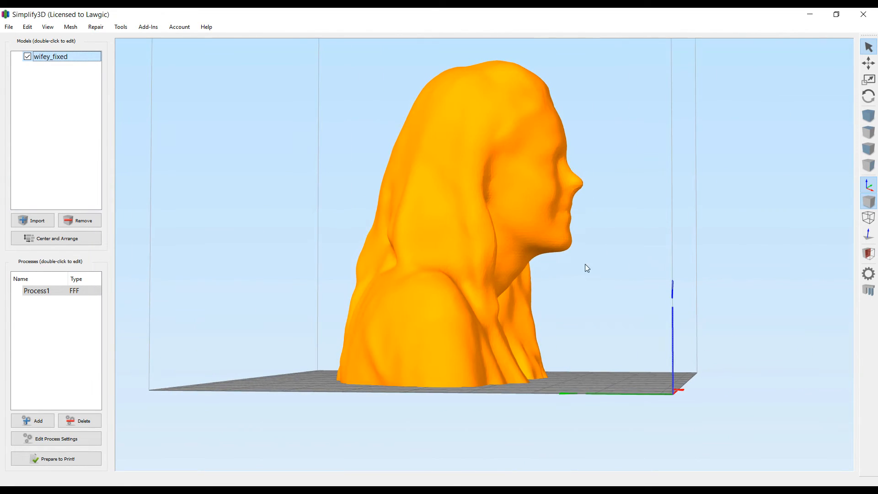
left_click_drag(642, 292, 662, 368)
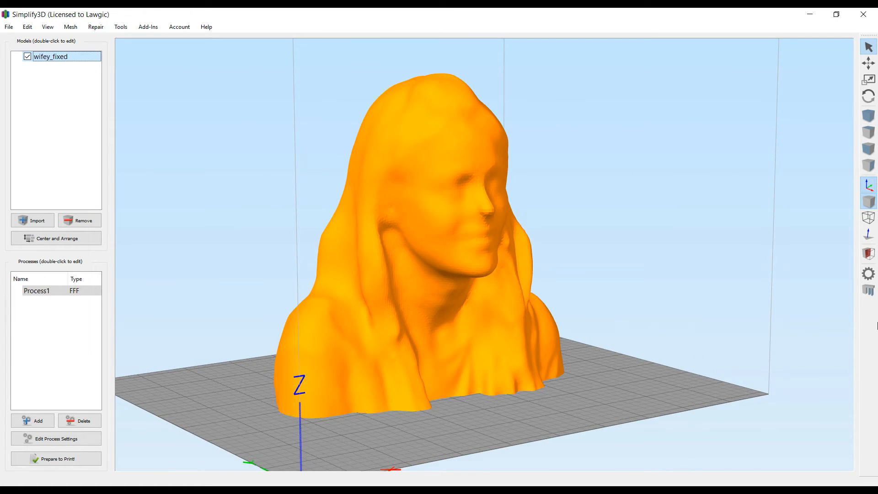
left_click(873, 294)
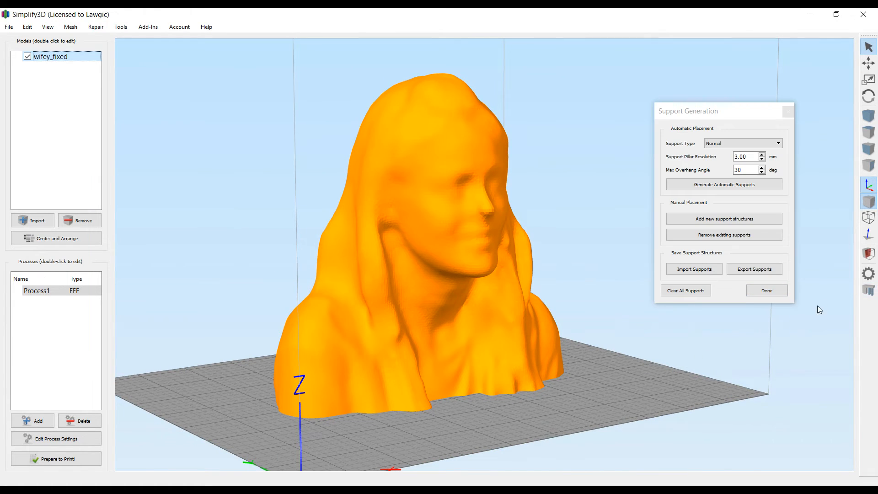
left_click(720, 222)
middle_click_drag(568, 306, 582, 246)
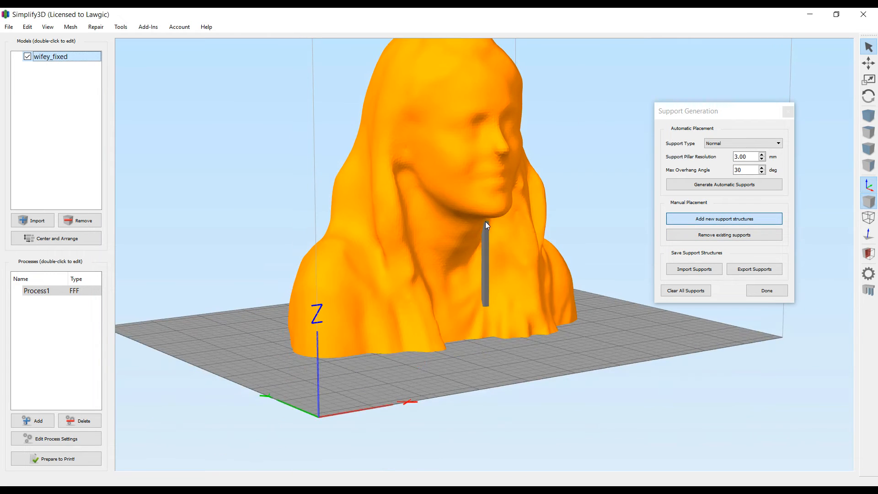
double_click(757, 169)
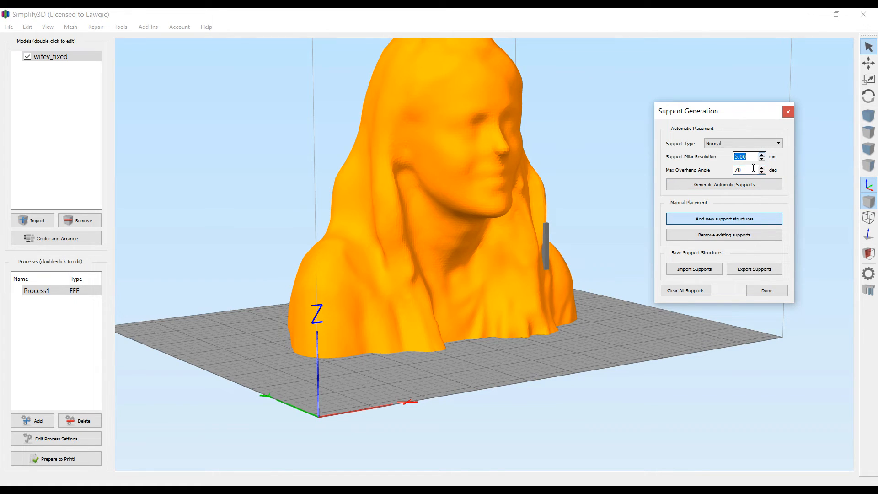
left_click(740, 185)
scroll(597, 289, "up", 3)
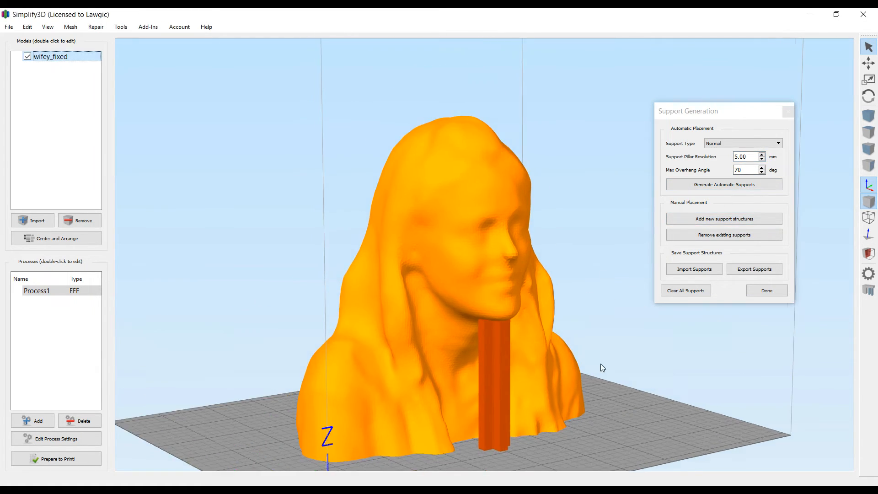
left_click_drag(616, 300, 403, 355)
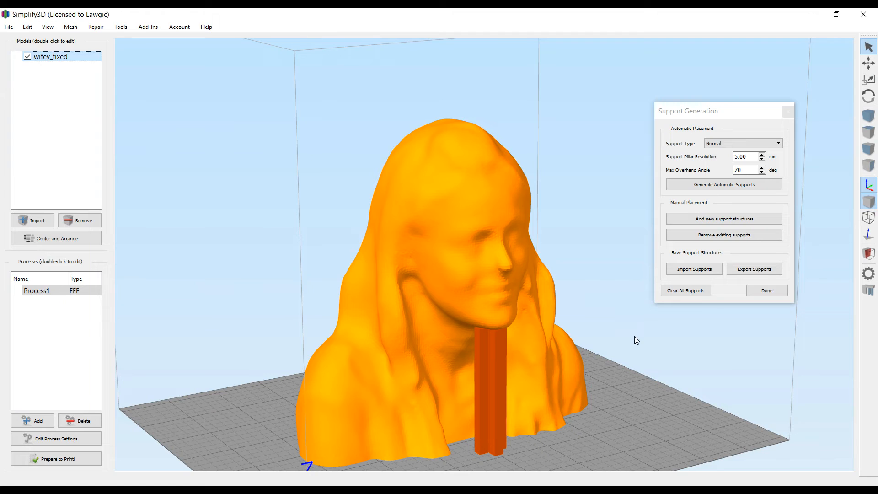
left_click(766, 290)
- Slice the supported bust for printing with Process1 and examine the toolpath preview
left_click(56, 459)
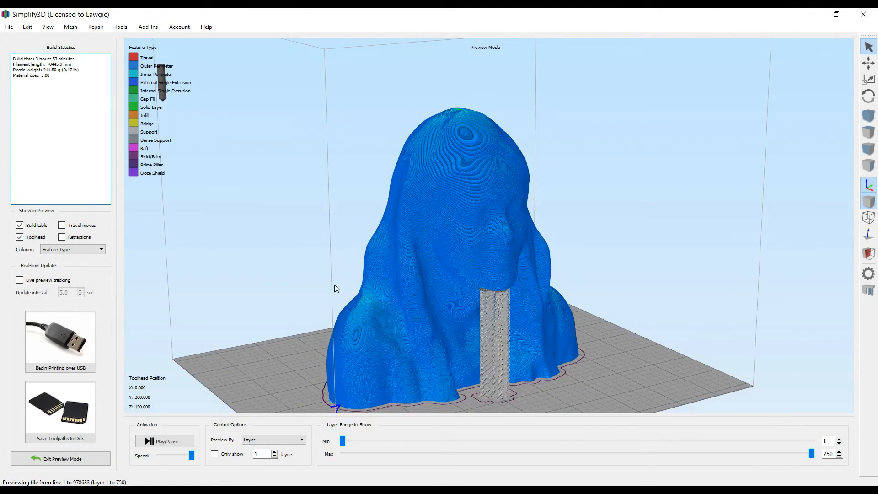
left_click_drag(389, 296, 198, 381)
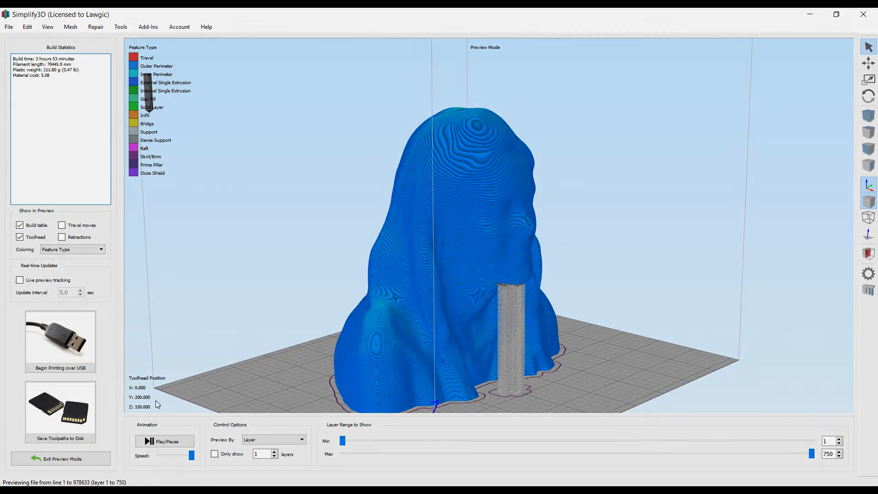